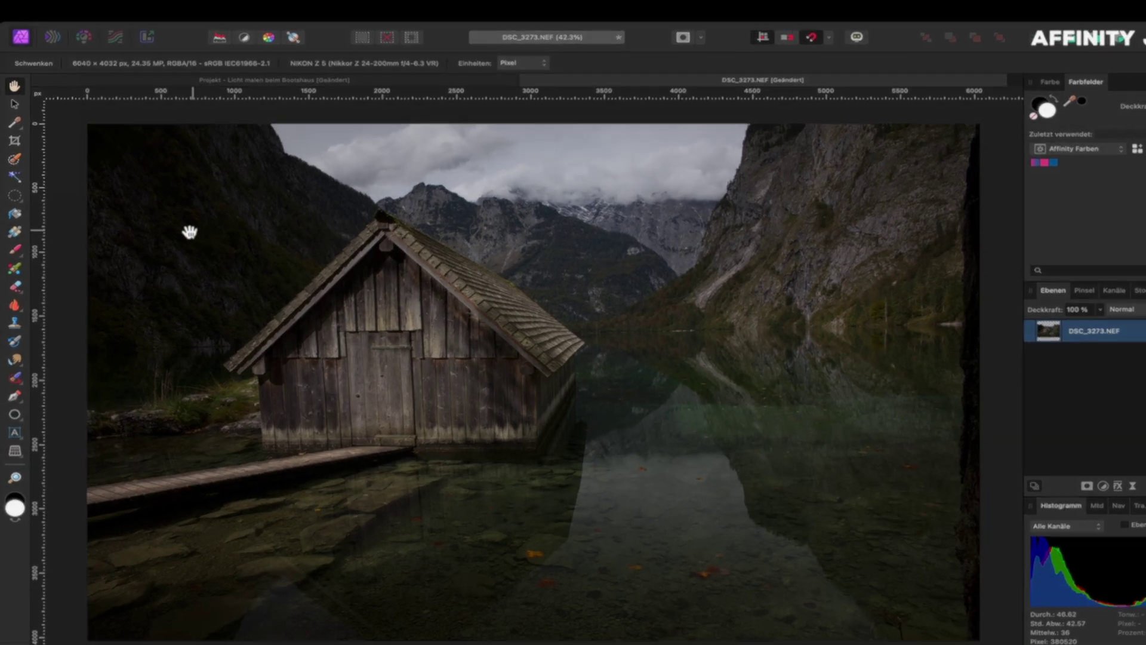
- Crop the photo to 5813 x 3881 px at its original aspect ratio, slightly rotated to straighten
{"action": "left_click", "coordinate": [13, 136]}
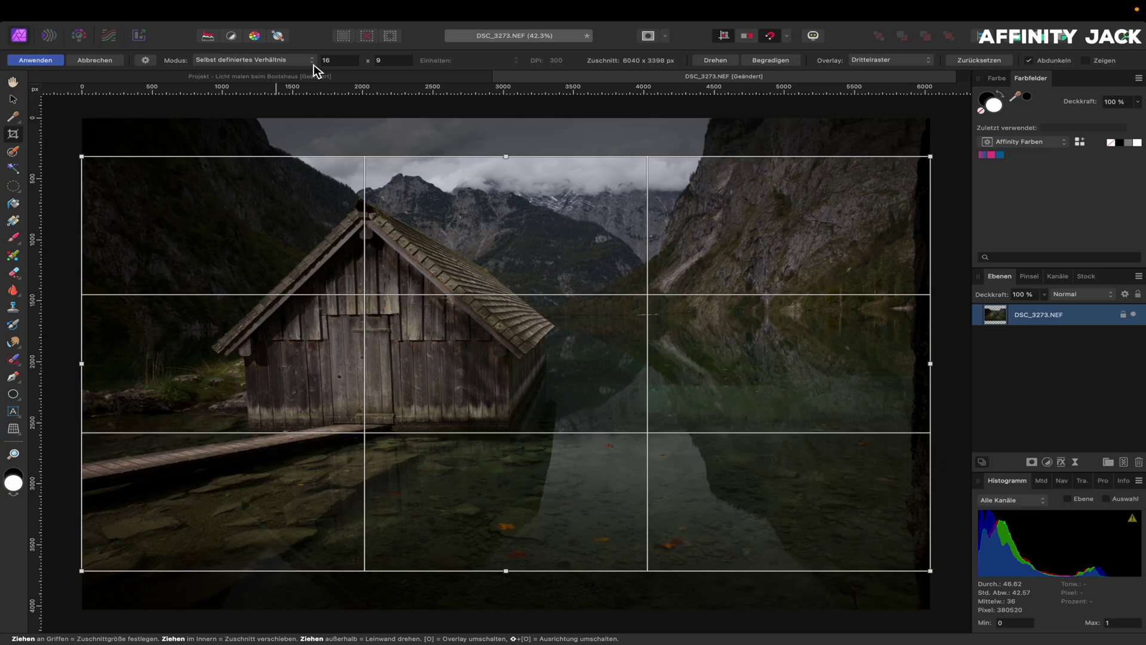
{"action": "left_click", "coordinate": [314, 63]}
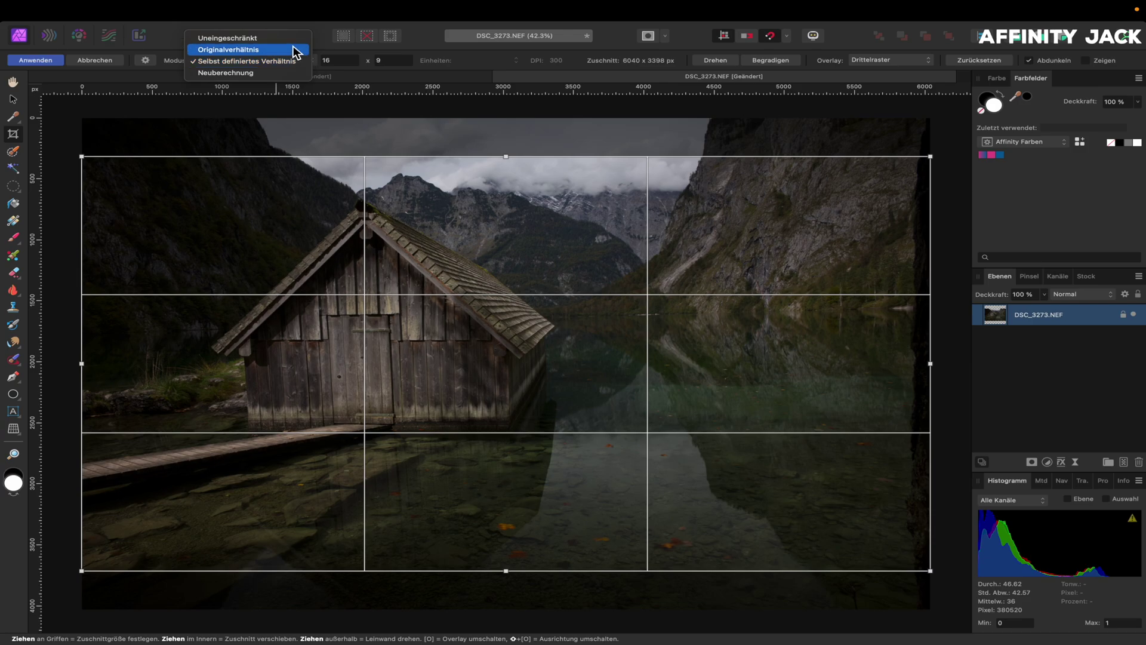
{"action": "left_click", "coordinate": [295, 53]}
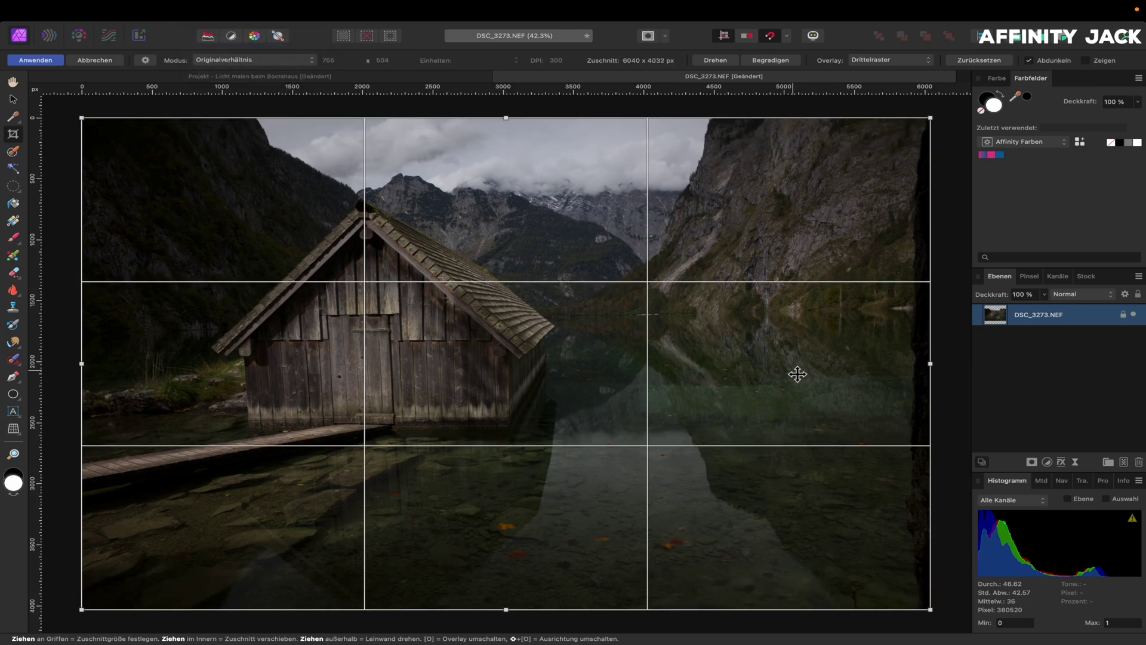
{"action": "left_click_drag", "start_coordinate": [929, 610], "coordinate": [907, 605]}
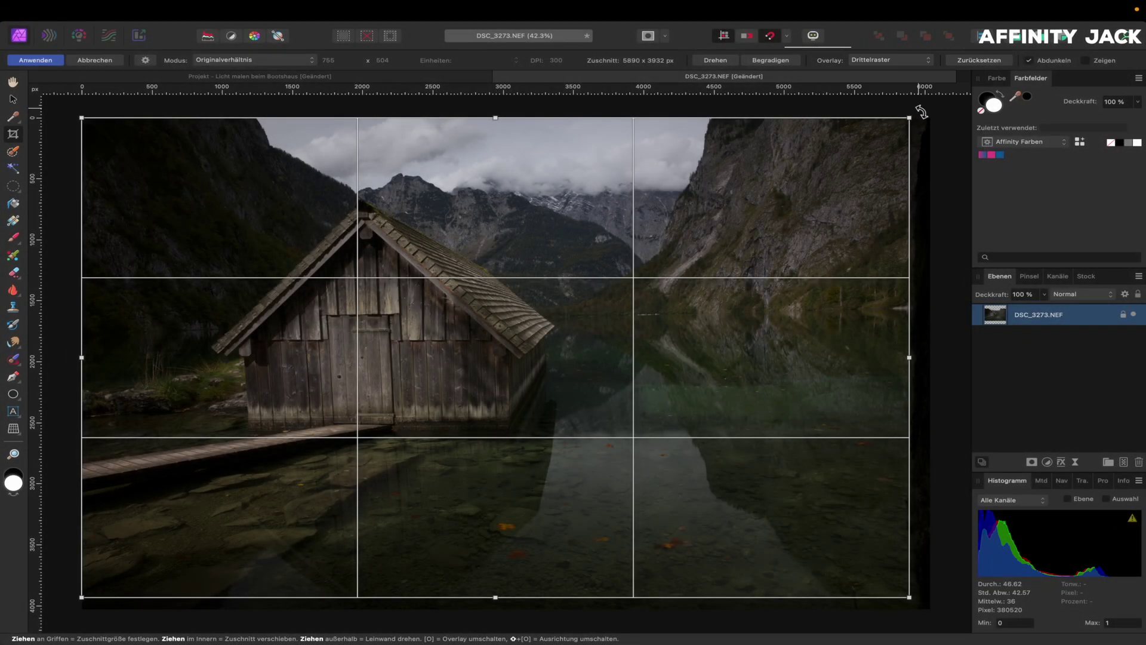
{"action": "left_click_drag", "start_coordinate": [922, 112], "coordinate": [924, 119]}
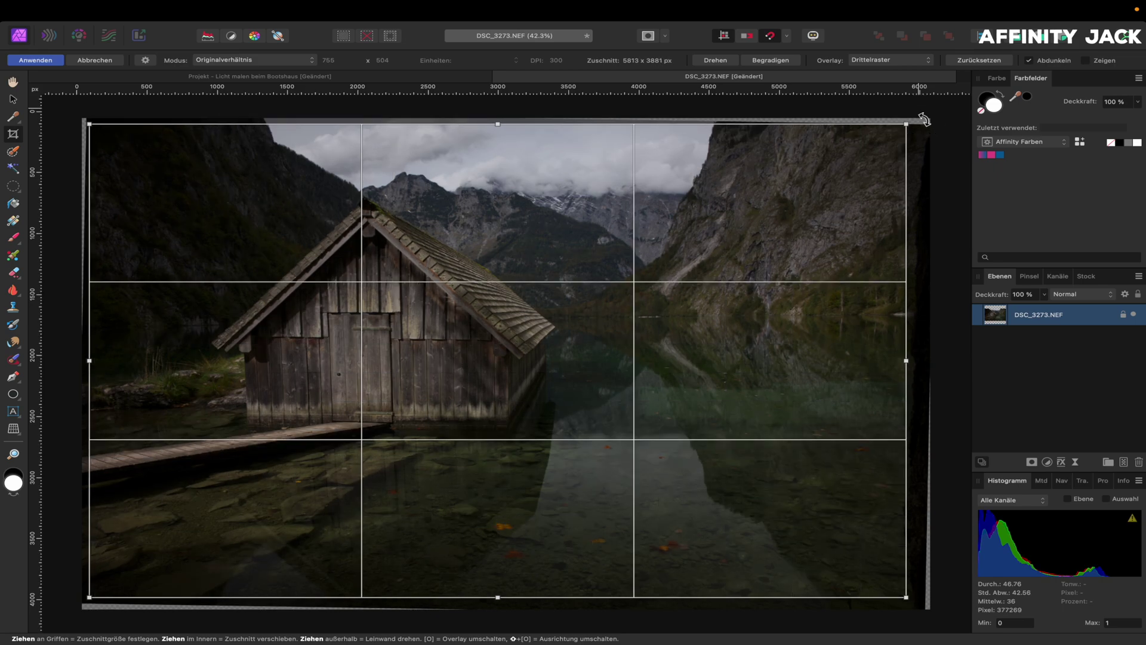
{"action": "key", "text": "h"}
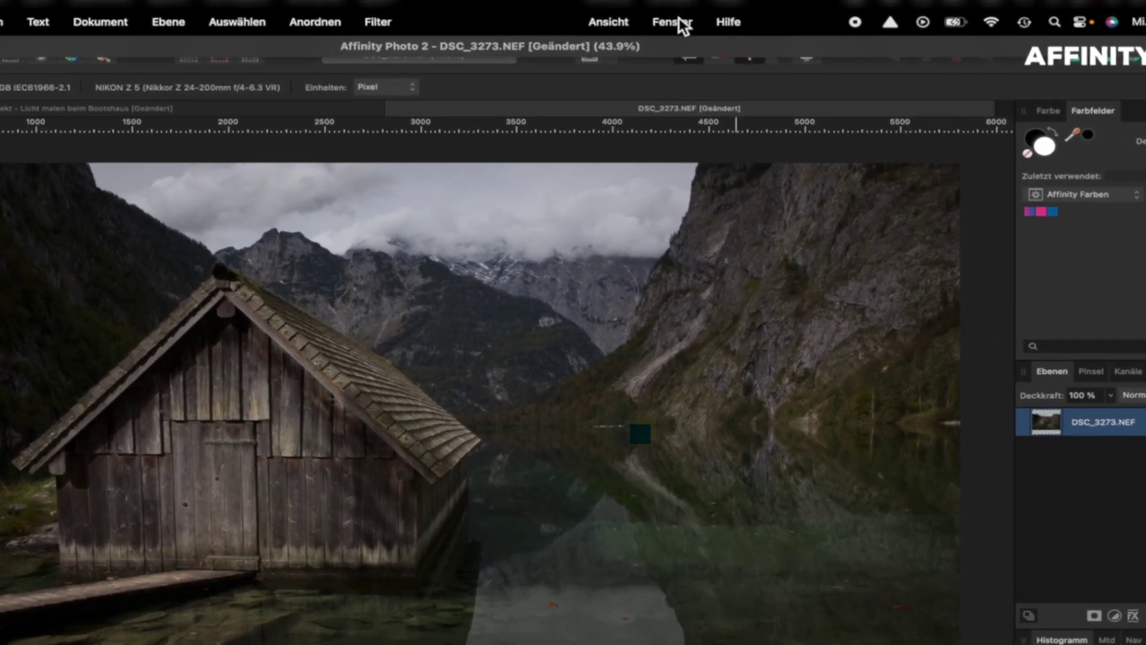
- Show the Histogram panel and add a Levels layer with the white level lowered to 93 %
{"action": "left_click", "coordinate": [712, 13]}
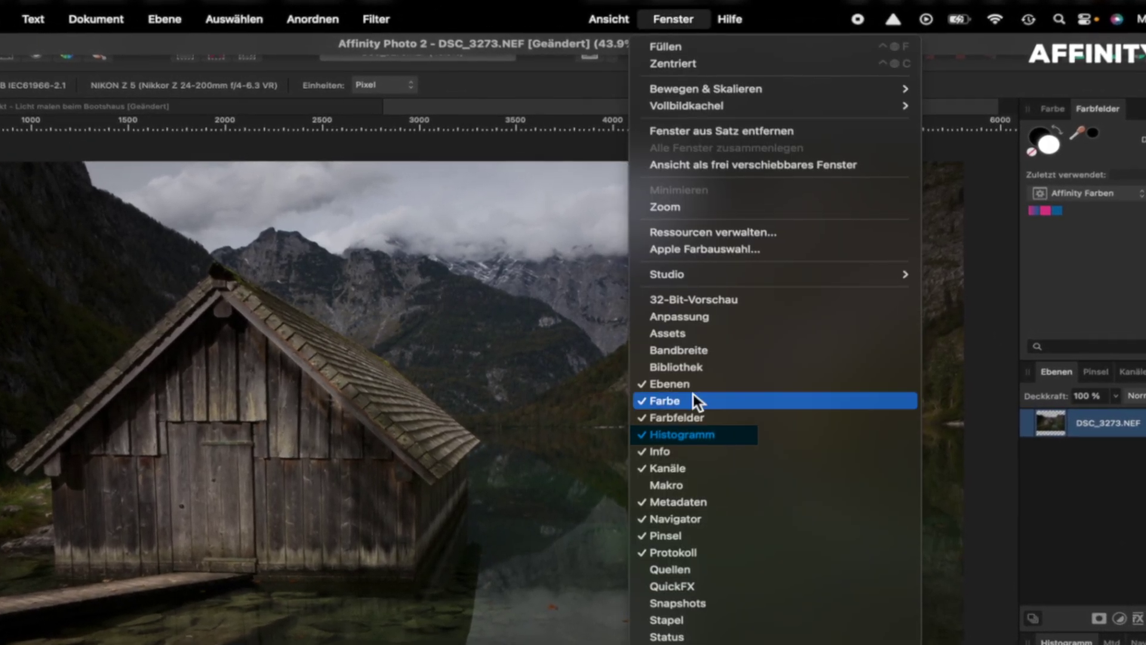
{"action": "left_click", "coordinate": [691, 436]}
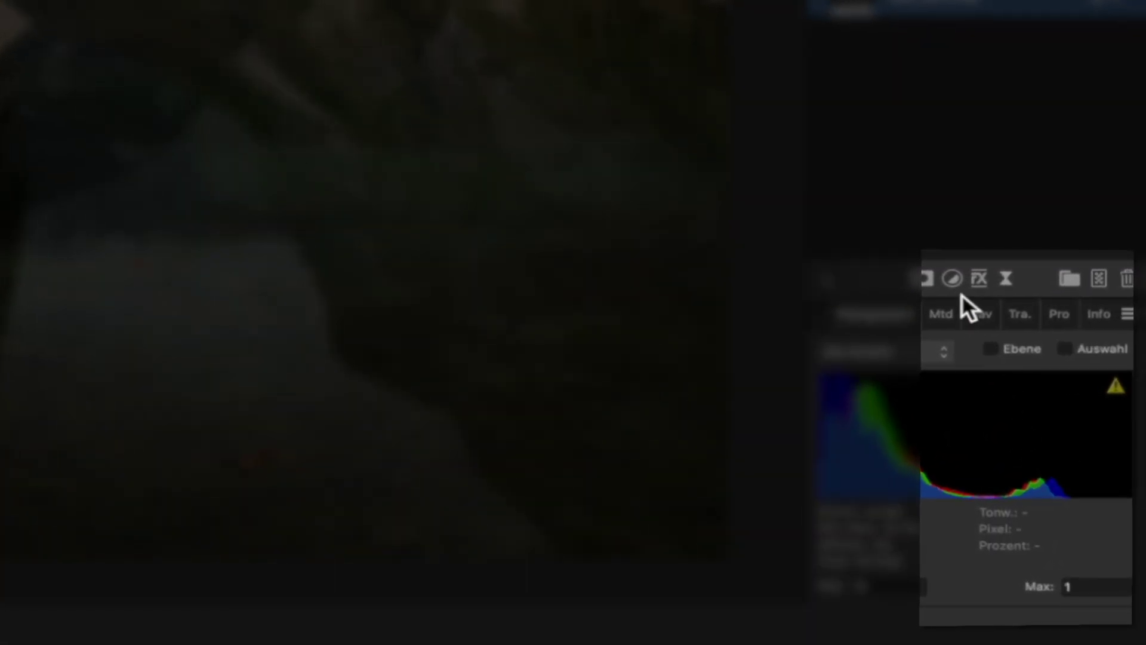
{"action": "left_click", "coordinate": [950, 278]}
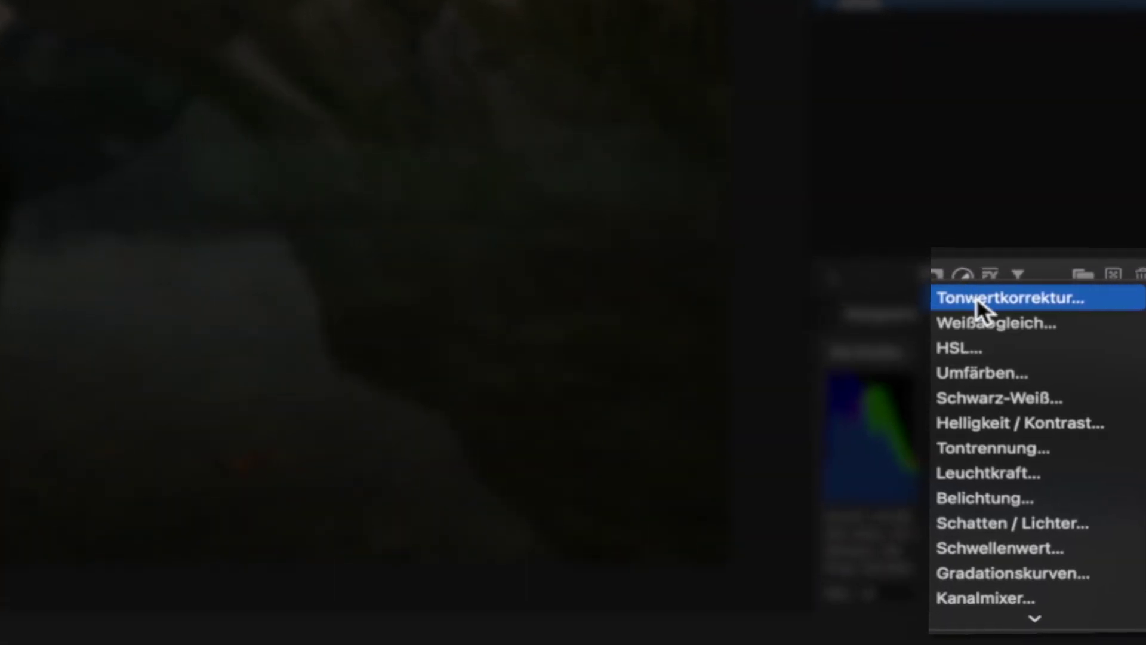
{"action": "left_click", "coordinate": [979, 295]}
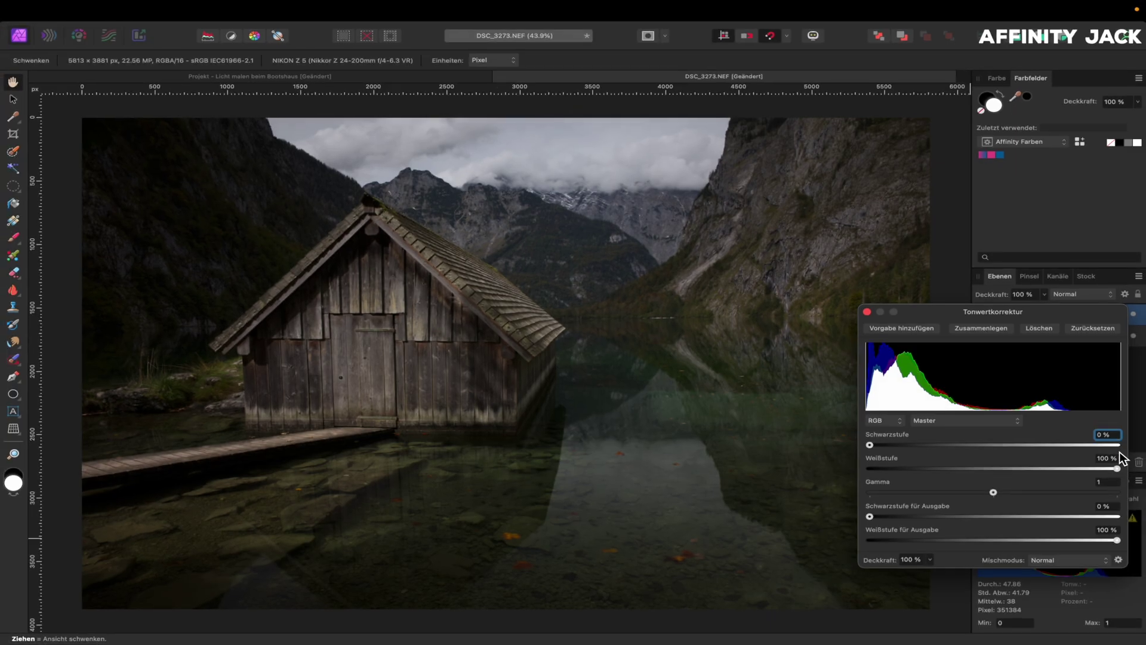
{"action": "mouse_move", "coordinate": [1117, 468]}
{"action": "left_mouse_down"}
{"action": "mouse_move", "coordinate": [1093, 468]}
{"action": "mouse_move", "coordinate": [1118, 474]}
{"action": "left_mouse_up"}
{"action": "key", "text": "alt"}
{"action": "left_click_drag", "start_coordinate": [1118, 475], "coordinate": [1072, 469]}
{"action": "left_click", "coordinate": [867, 311]}
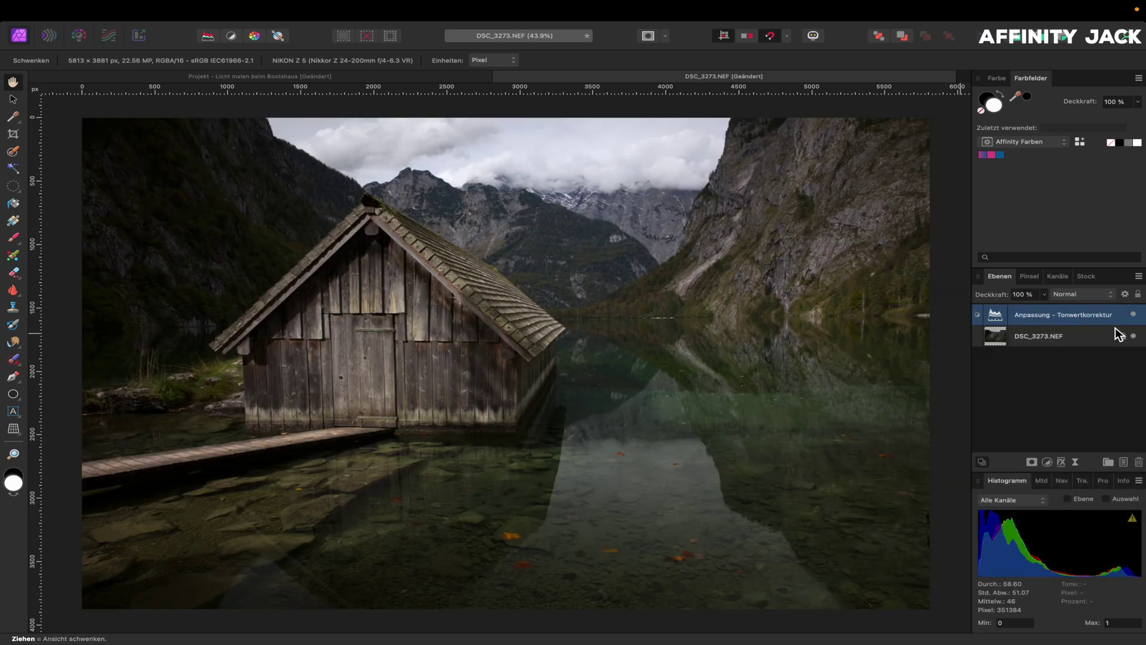
{"action": "left_click", "coordinate": [1134, 315]}
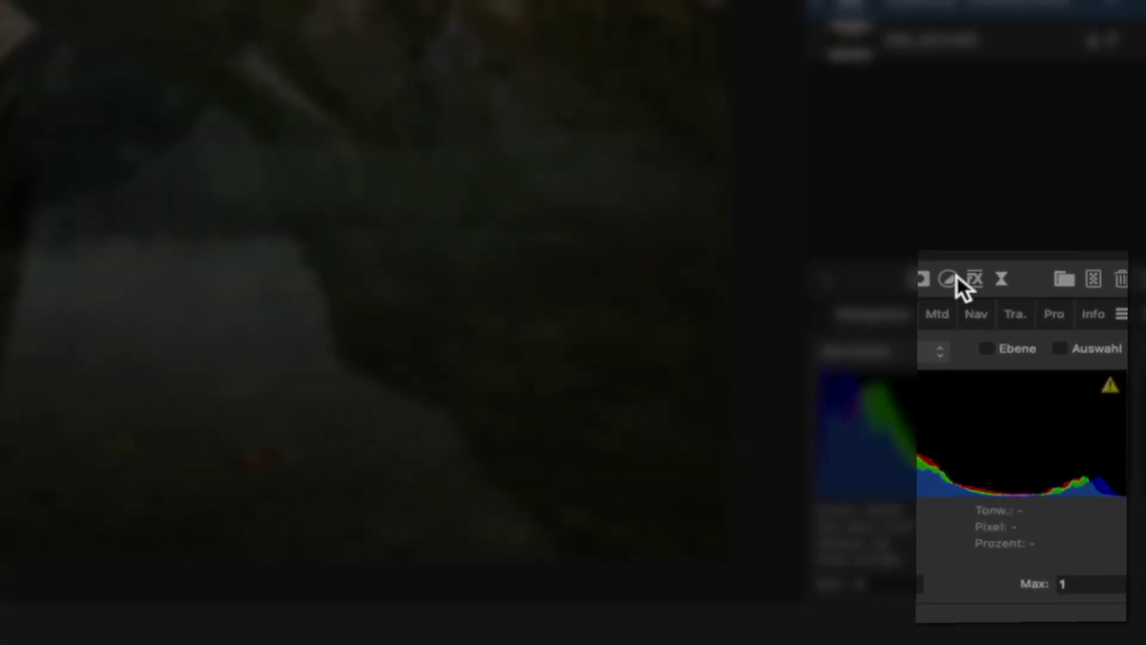
- Add an Exposure adjustment set to 1,104 above the Levels layer
{"action": "left_click", "coordinate": [1047, 462]}
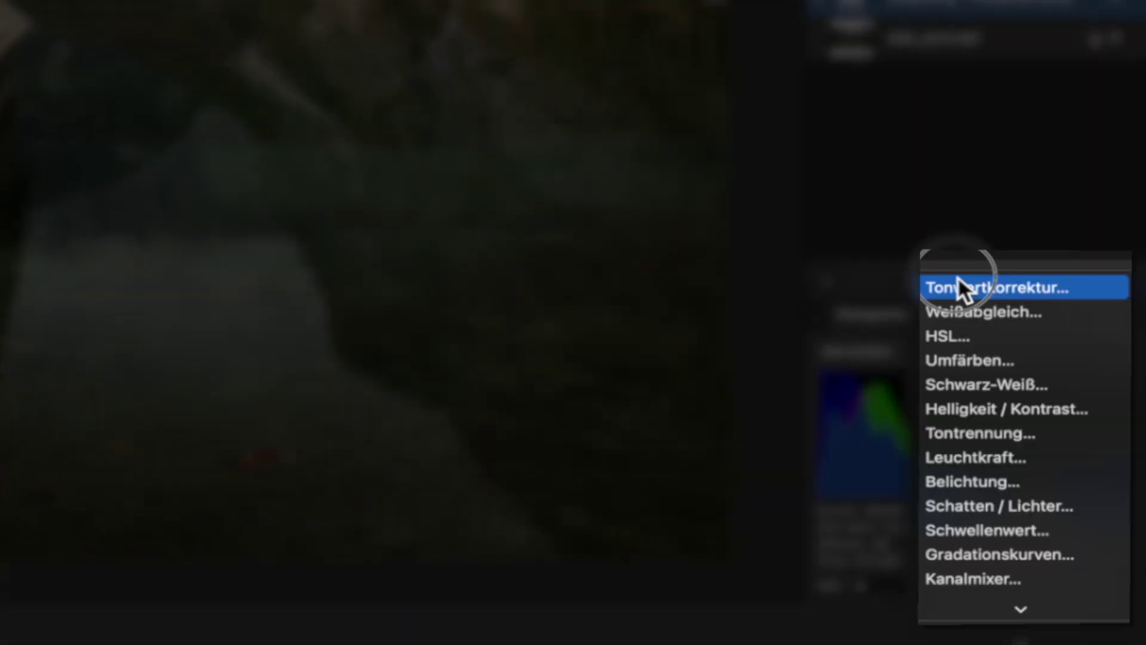
{"action": "left_click", "coordinate": [988, 481]}
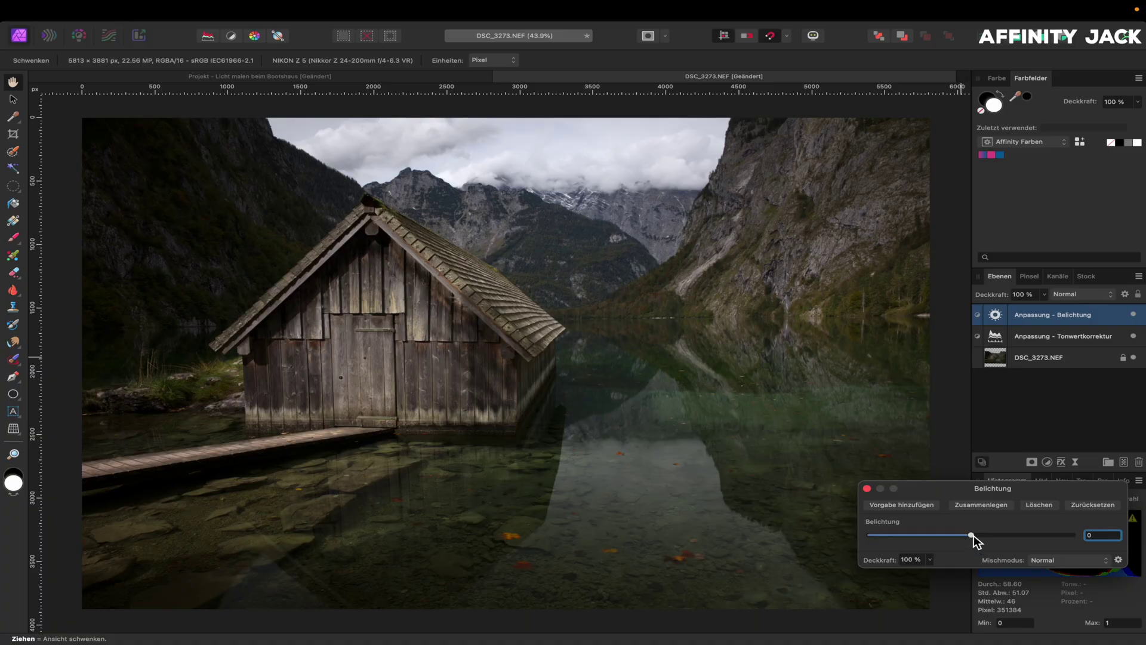
{"action": "left_click_drag", "start_coordinate": [972, 534], "coordinate": [989, 536]}
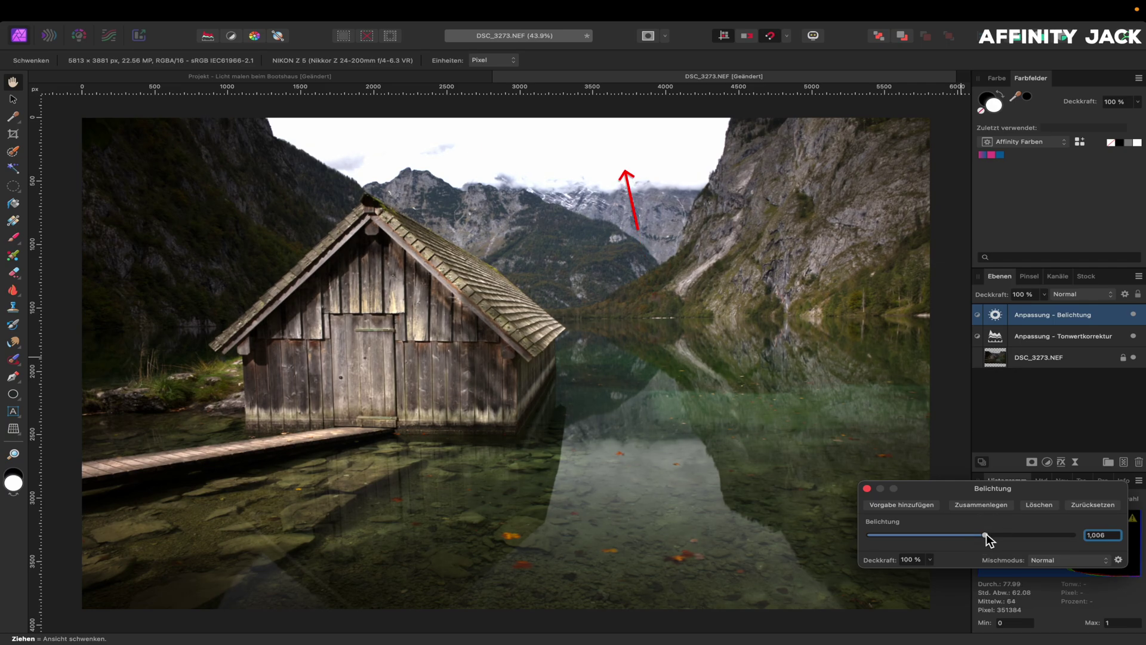
{"action": "left_click_drag", "start_coordinate": [986, 533], "coordinate": [990, 535]}
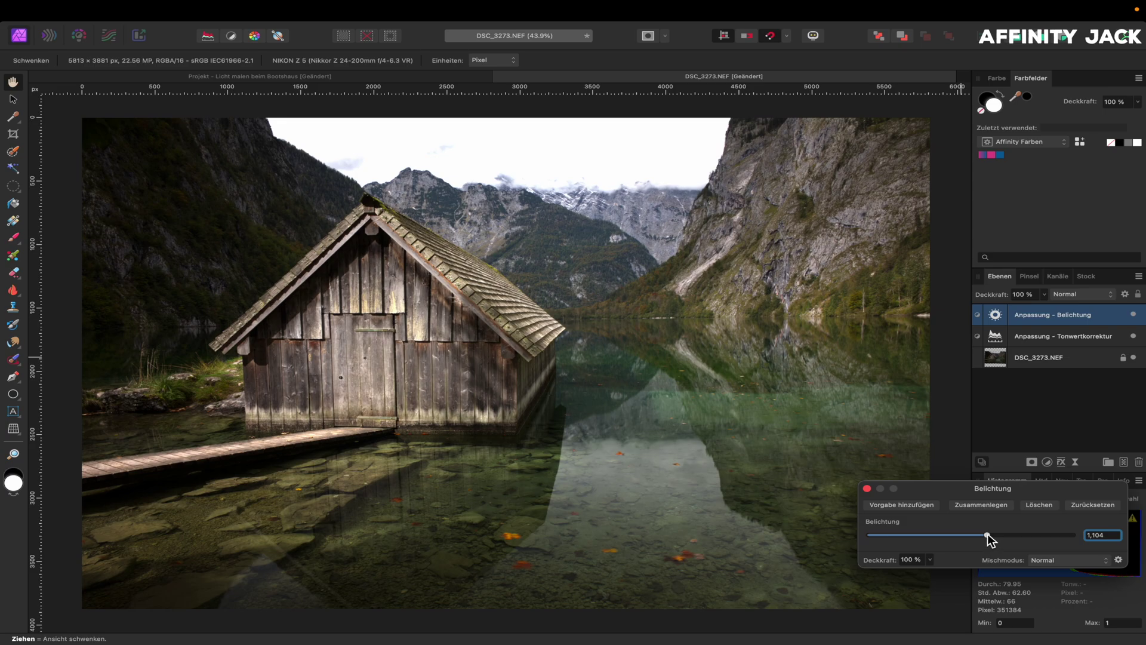
{"action": "left_click", "coordinate": [867, 489]}
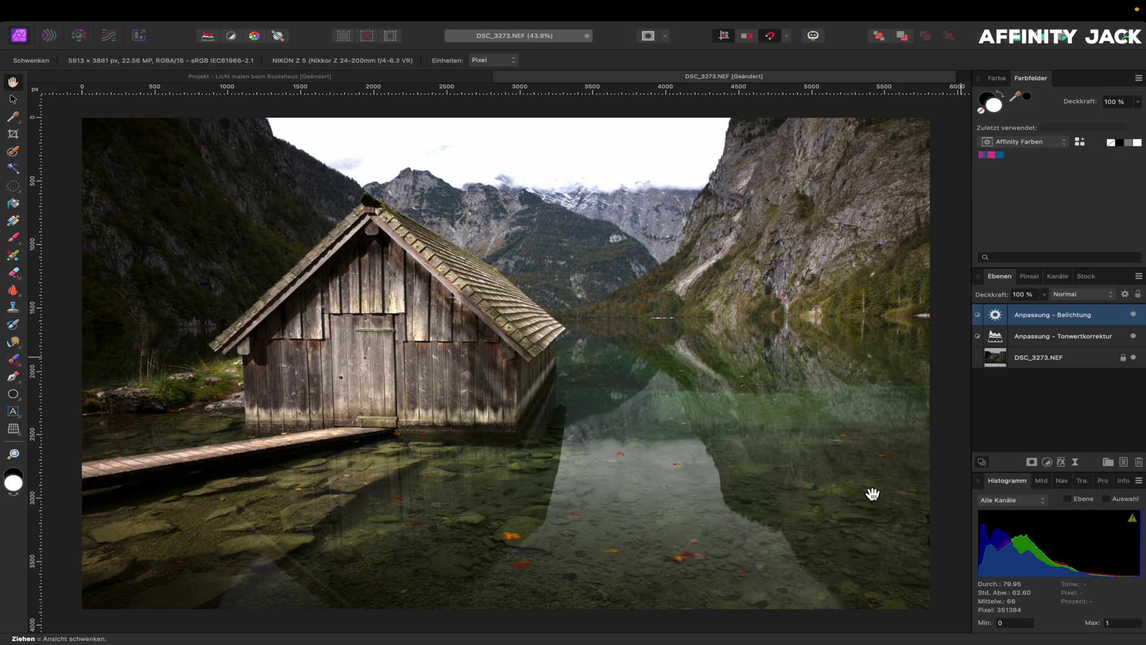
- Invert the Exposure mask and paint the brightening back onto the boathouse roof in white
{"action": "key", "text": "super+i"}
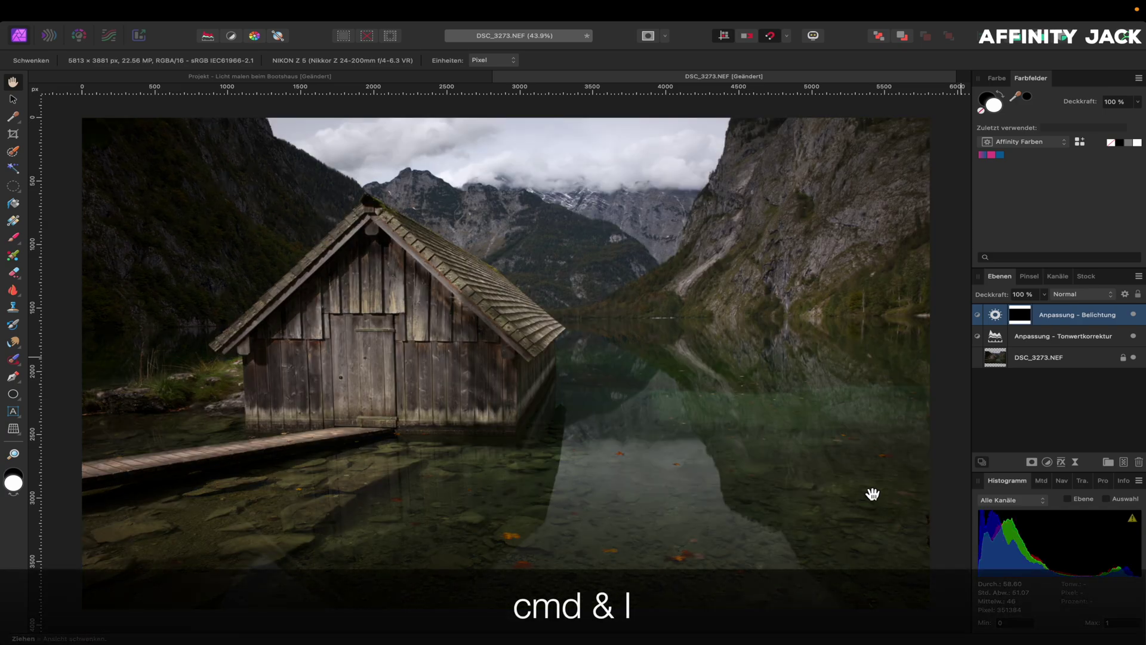
{"action": "key", "text": "b"}
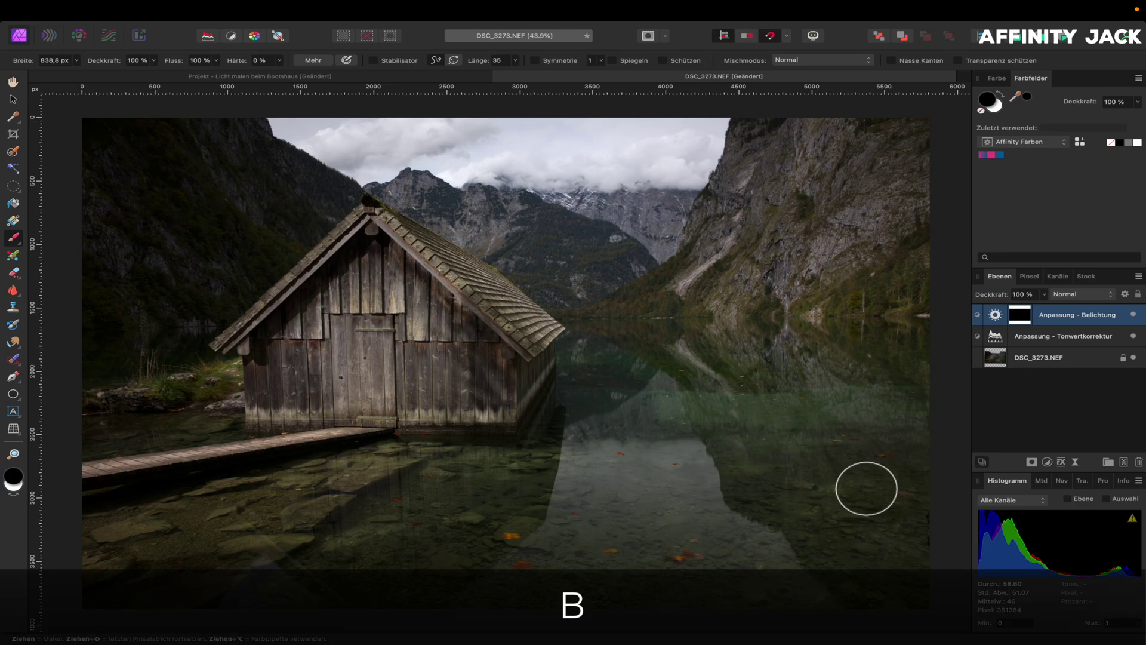
{"action": "key", "text": "x"}
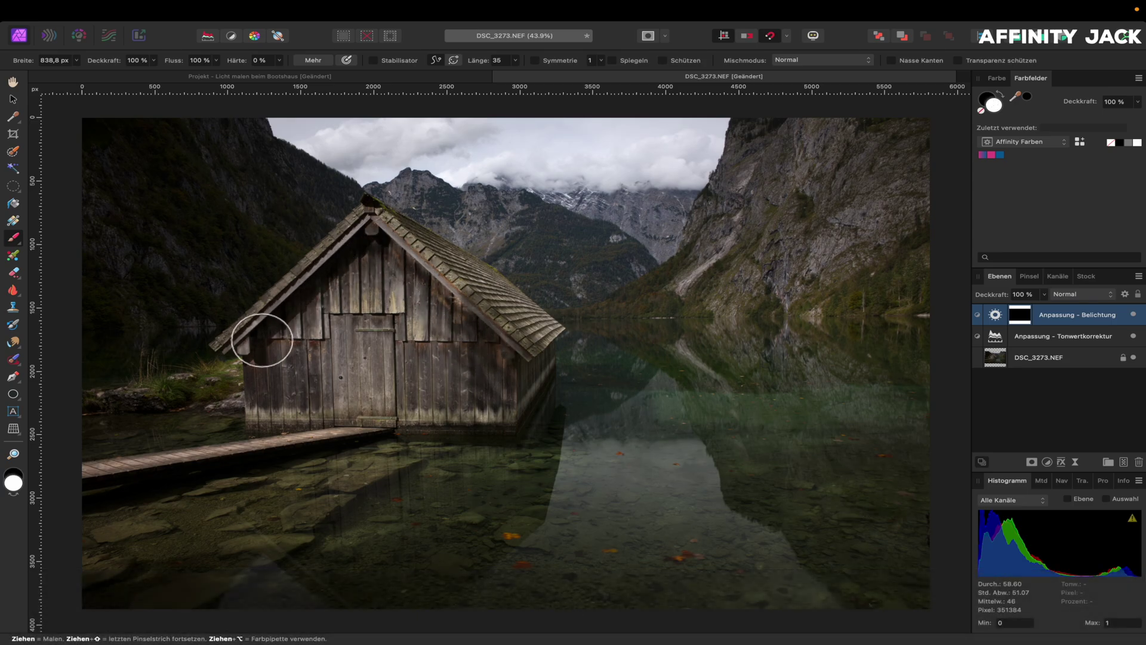
{"action": "mouse_move", "coordinate": [304, 290]}
{"action": "left_mouse_down"}
{"action": "mouse_move", "coordinate": [445, 272]}
{"action": "mouse_move", "coordinate": [392, 235]}
{"action": "mouse_move", "coordinate": [463, 290]}
{"action": "mouse_move", "coordinate": [387, 232]}
{"action": "mouse_move", "coordinate": [366, 226]}
{"action": "mouse_move", "coordinate": [239, 346]}
{"action": "mouse_move", "coordinate": [429, 275]}
{"action": "mouse_move", "coordinate": [481, 397]}
{"action": "mouse_move", "coordinate": [289, 405]}
{"action": "mouse_move", "coordinate": [355, 399]}
{"action": "mouse_move", "coordinate": [477, 358]}
{"action": "mouse_move", "coordinate": [302, 363]}
{"action": "mouse_move", "coordinate": [538, 355]}
{"action": "mouse_move", "coordinate": [517, 412]}
{"action": "left_mouse_up"}
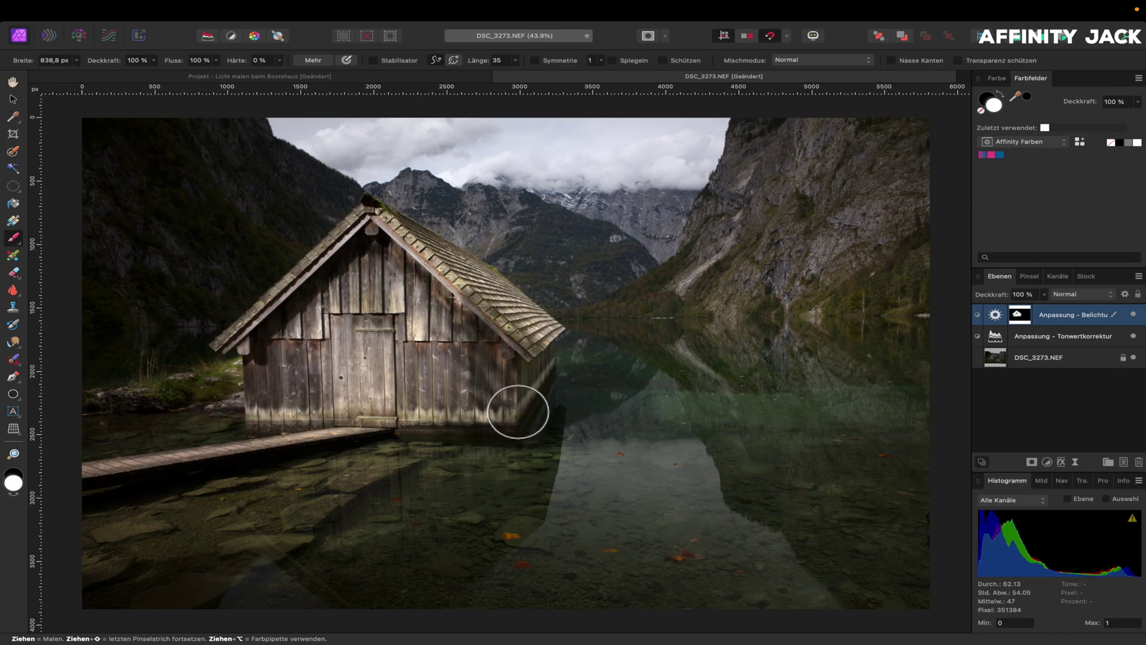
- With a 279 px brush, brighten the boathouse waterline, corner and boardwalk, then compare
{"action": "scroll", "coordinate": [430, 468], "scroll_direction": "up", "scroll_amount": 3}
{"action": "scroll", "coordinate": [410, 486], "scroll_direction": "up", "scroll_amount": 3}
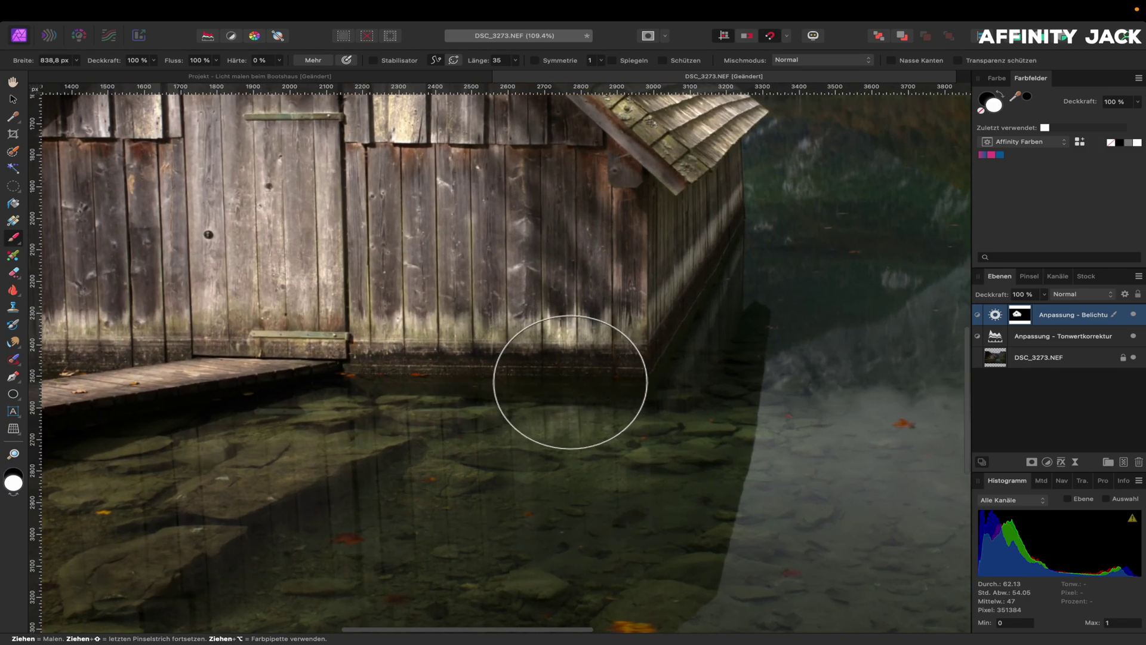
{"action": "mouse_move", "coordinate": [462, 378]}
{"action": "left_mouse_down"}
{"action": "mouse_move", "coordinate": [418, 378]}
{"action": "mouse_move", "coordinate": [453, 376]}
{"action": "left_mouse_up"}
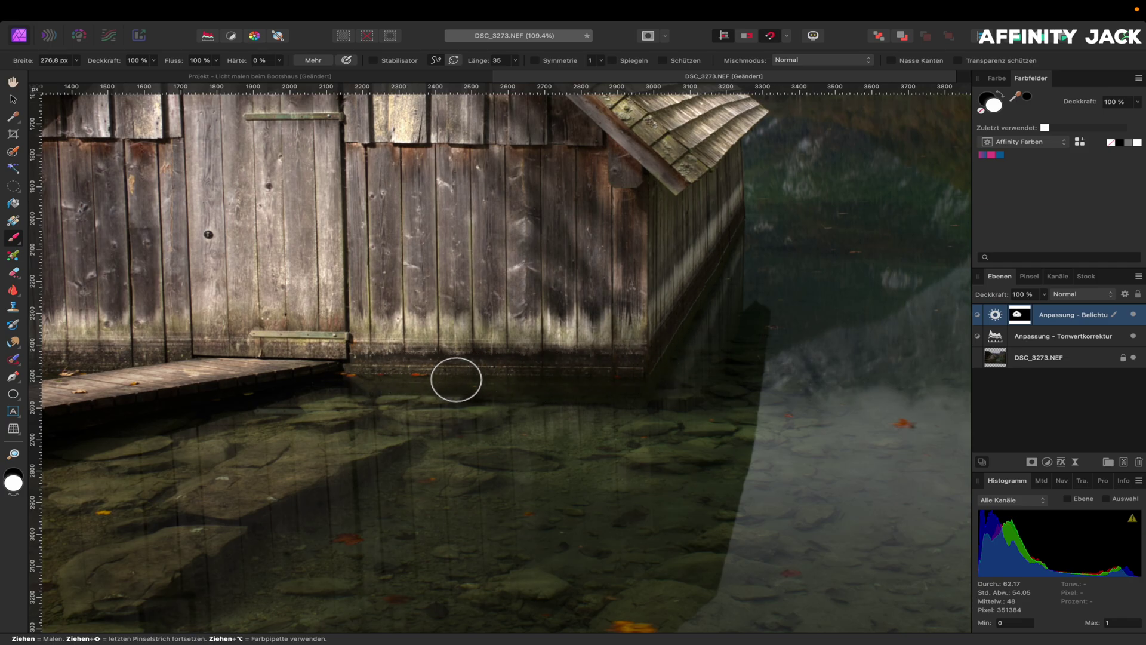
{"action": "left_click_drag", "start_coordinate": [456, 380], "coordinate": [655, 385]}
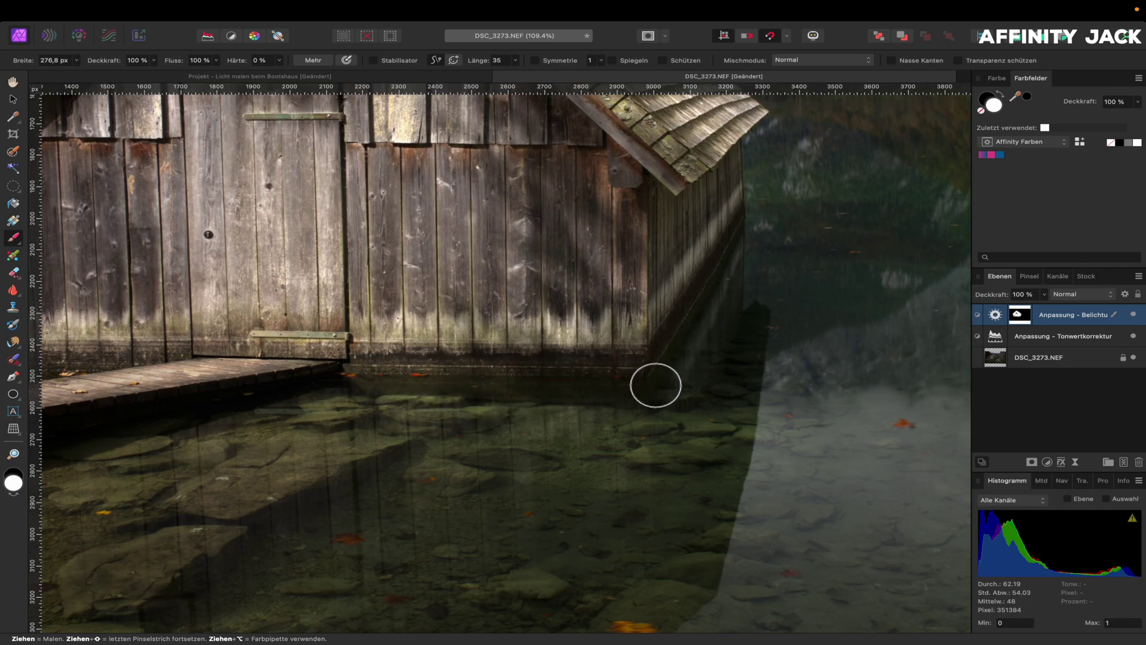
{"action": "scroll", "coordinate": [655, 385], "scroll_direction": "left", "scroll_amount": 10}
{"action": "scroll", "coordinate": [656, 385], "scroll_direction": "left", "scroll_amount": 1}
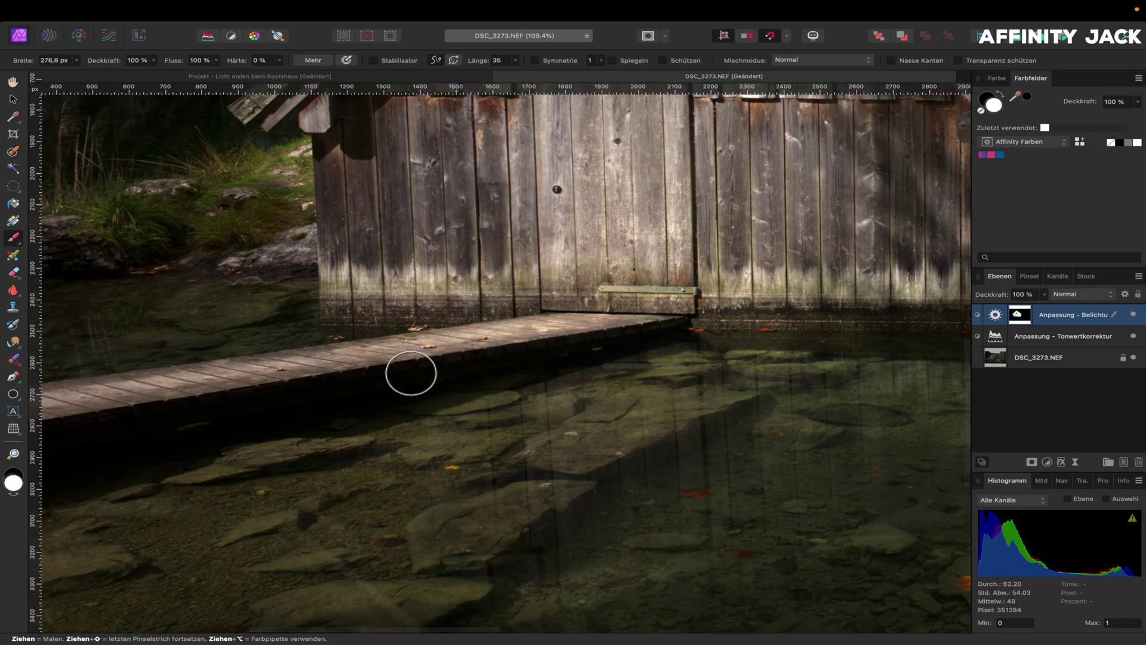
{"action": "scroll", "coordinate": [361, 410], "scroll_direction": "left", "scroll_amount": 3}
{"action": "scroll", "coordinate": [362, 412], "scroll_direction": "left", "scroll_amount": 3}
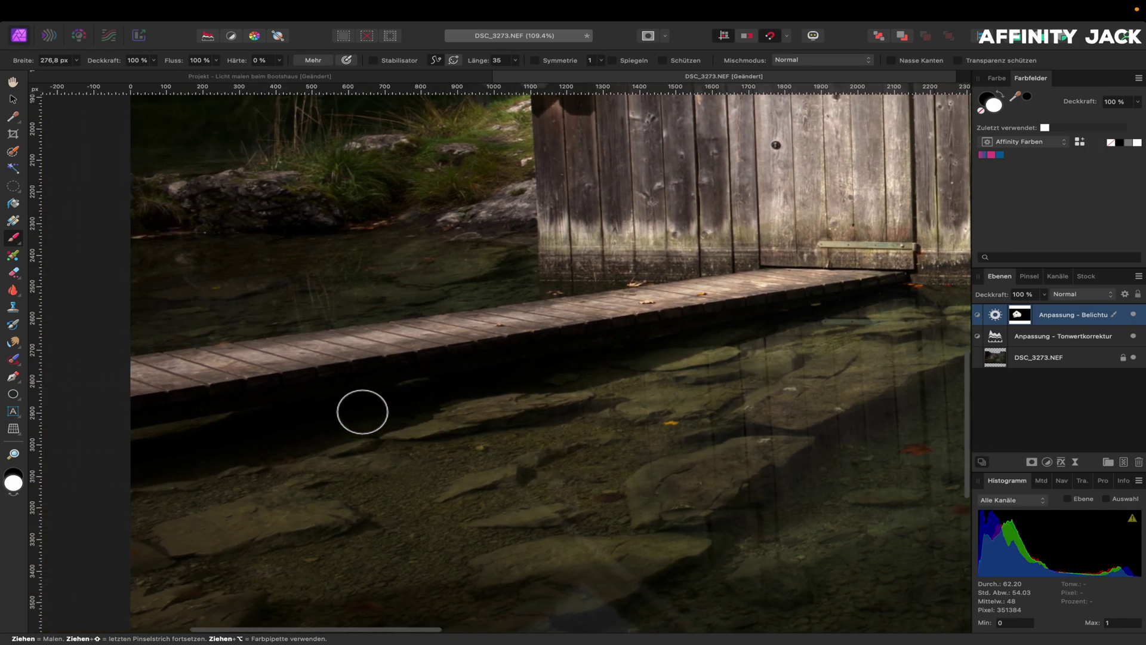
{"action": "mouse_move", "coordinate": [156, 440]}
{"action": "left_mouse_down"}
{"action": "mouse_move", "coordinate": [609, 303]}
{"action": "mouse_move", "coordinate": [256, 366]}
{"action": "left_mouse_up"}
{"action": "scroll", "coordinate": [259, 389], "scroll_direction": "left", "scroll_amount": 1}
{"action": "key", "text": "super+0"}
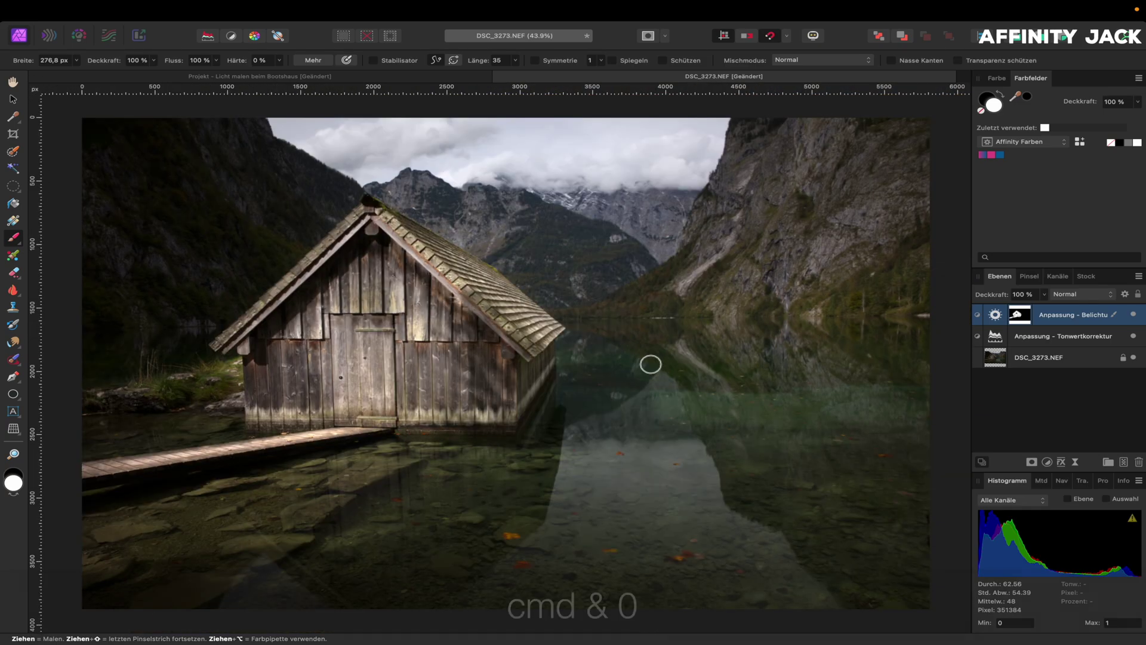
{"action": "left_click", "coordinate": [1133, 315]}
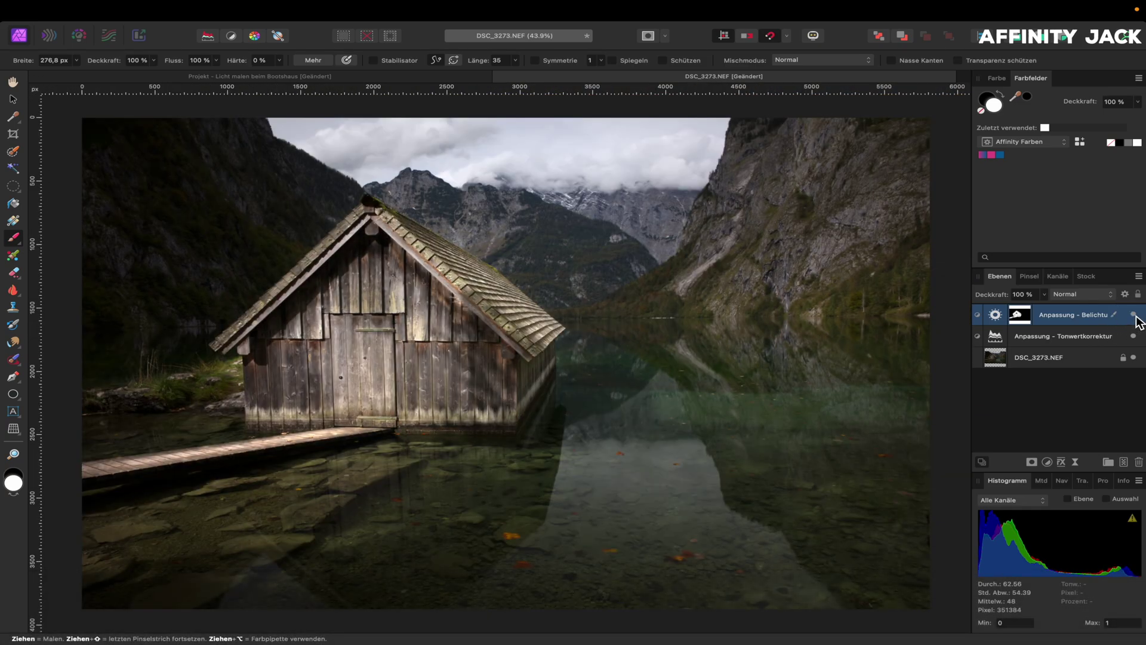
- With a larger brush, extend the exposure mask over the roof, left mountainside, grass and rock
{"action": "left_click", "coordinate": [1134, 314]}
{"action": "left_click_drag", "start_coordinate": [470, 304], "coordinate": [452, 295]}
{"action": "left_click_drag", "start_coordinate": [241, 206], "coordinate": [251, 202]}
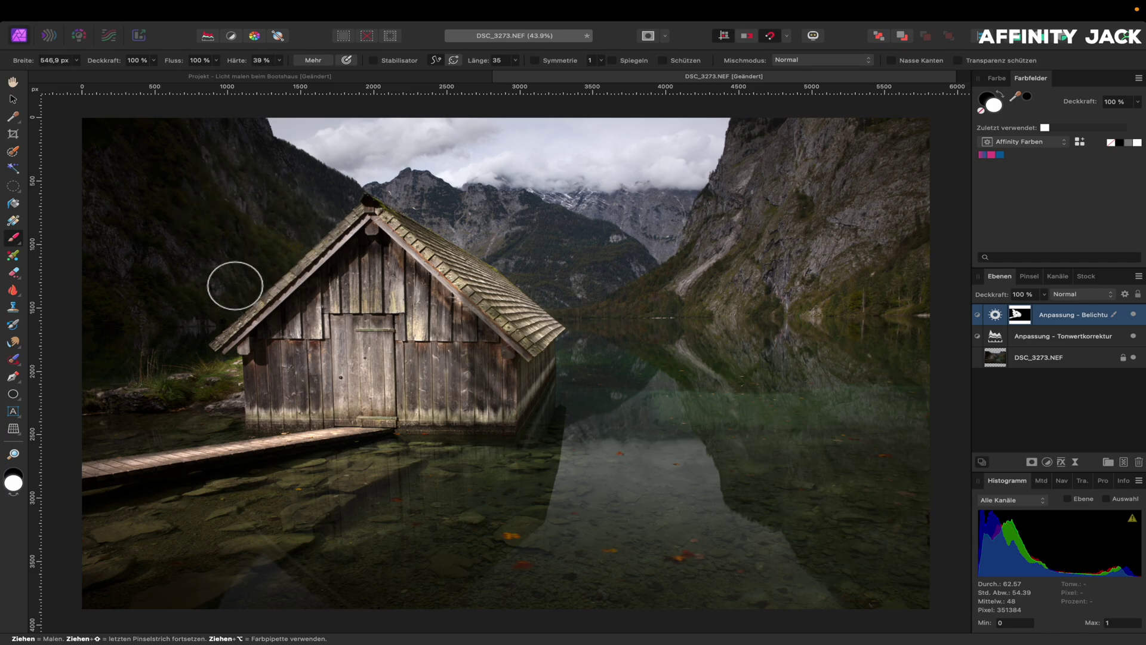
{"action": "mouse_move", "coordinate": [234, 285]}
{"action": "left_mouse_down"}
{"action": "mouse_move", "coordinate": [276, 225]}
{"action": "mouse_move", "coordinate": [194, 197]}
{"action": "mouse_move", "coordinate": [240, 270]}
{"action": "left_mouse_up"}
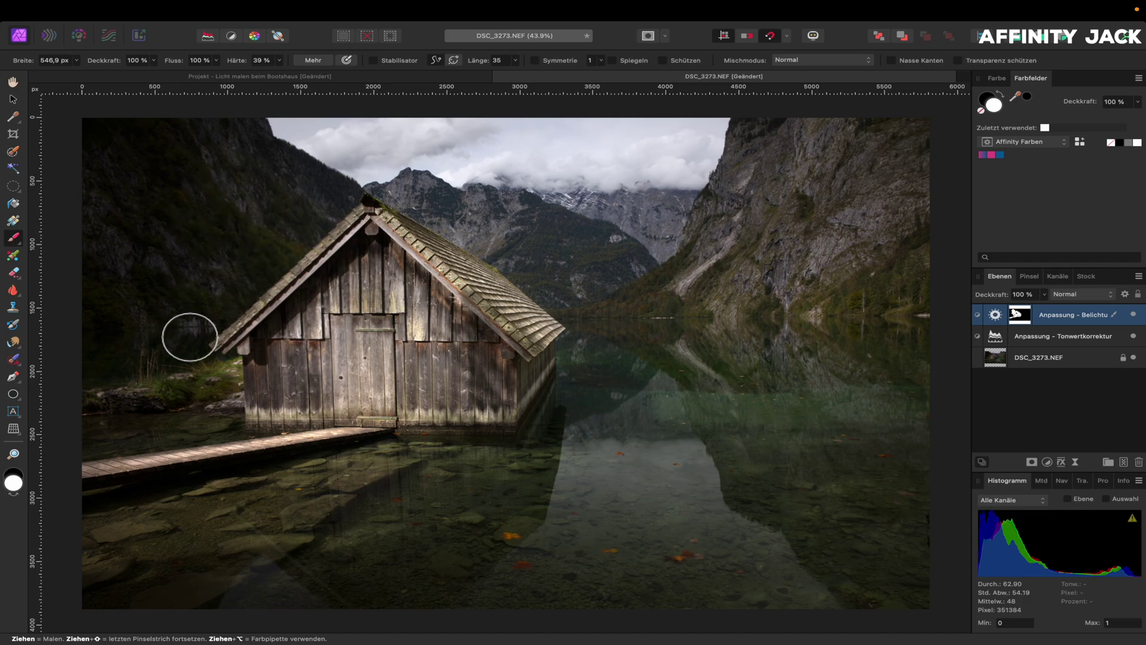
{"action": "mouse_move", "coordinate": [169, 356]}
{"action": "left_mouse_down"}
{"action": "mouse_move", "coordinate": [223, 370]}
{"action": "mouse_move", "coordinate": [145, 386]}
{"action": "left_mouse_up"}
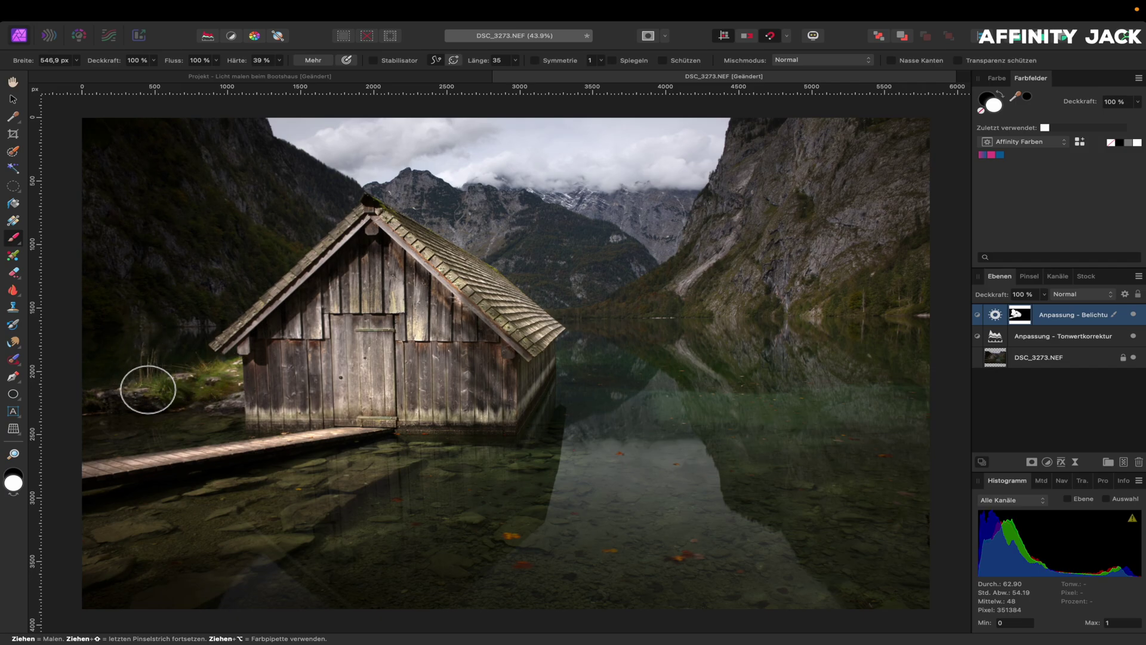
{"action": "mouse_move", "coordinate": [461, 217]}
{"action": "left_mouse_down"}
{"action": "mouse_move", "coordinate": [486, 207]}
{"action": "mouse_move", "coordinate": [447, 209]}
{"action": "mouse_move", "coordinate": [488, 241]}
{"action": "mouse_move", "coordinate": [482, 210]}
{"action": "mouse_move", "coordinate": [512, 217]}
{"action": "mouse_move", "coordinate": [460, 212]}
{"action": "mouse_move", "coordinate": [503, 238]}
{"action": "mouse_move", "coordinate": [468, 217]}
{"action": "mouse_move", "coordinate": [499, 218]}
{"action": "mouse_move", "coordinate": [489, 218]}
{"action": "left_mouse_up"}
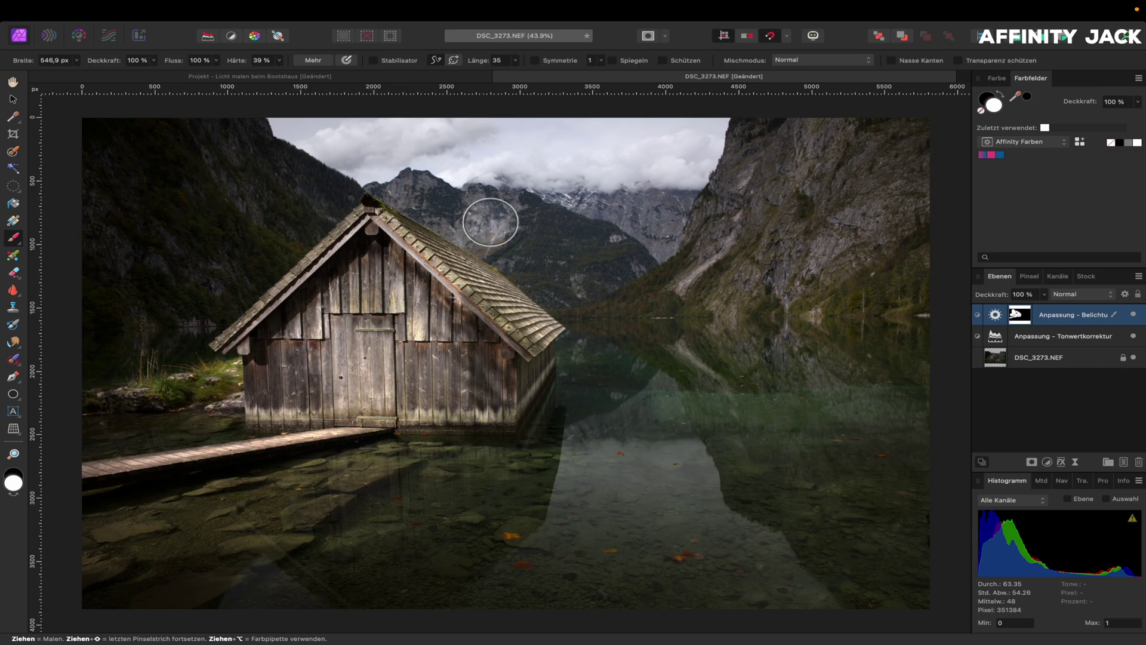
- Softly brighten the central peak and right cliff face, mostly at 50 % brush opacity
{"action": "key", "text": "3"}
{"action": "key", "text": "ctrl+z"}
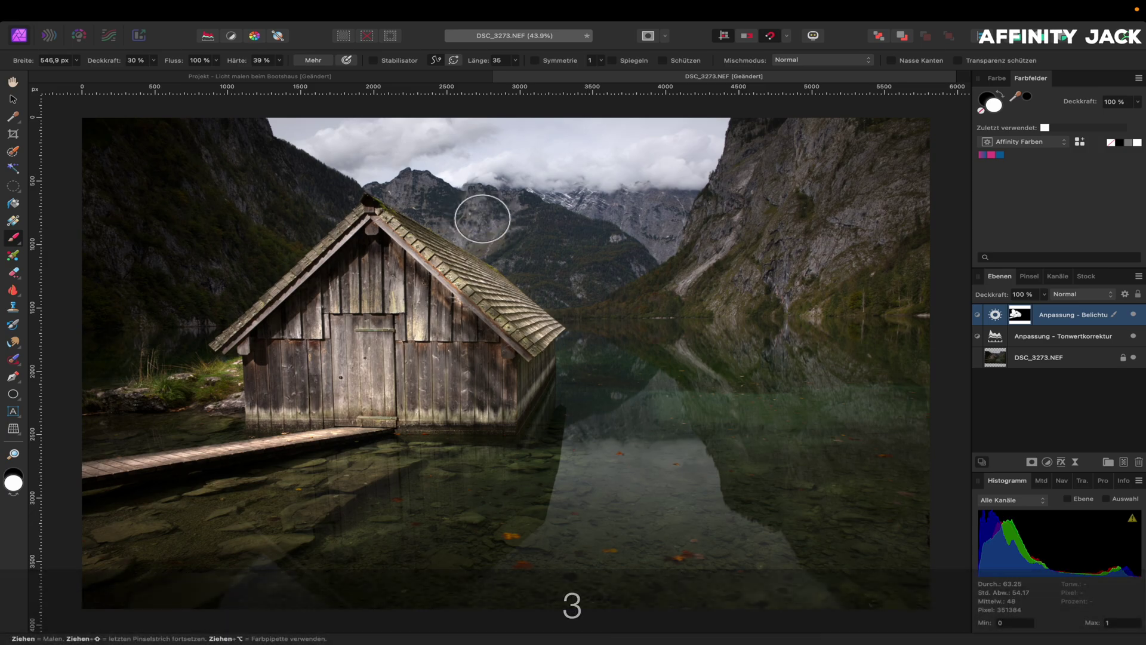
{"action": "key", "text": "5"}
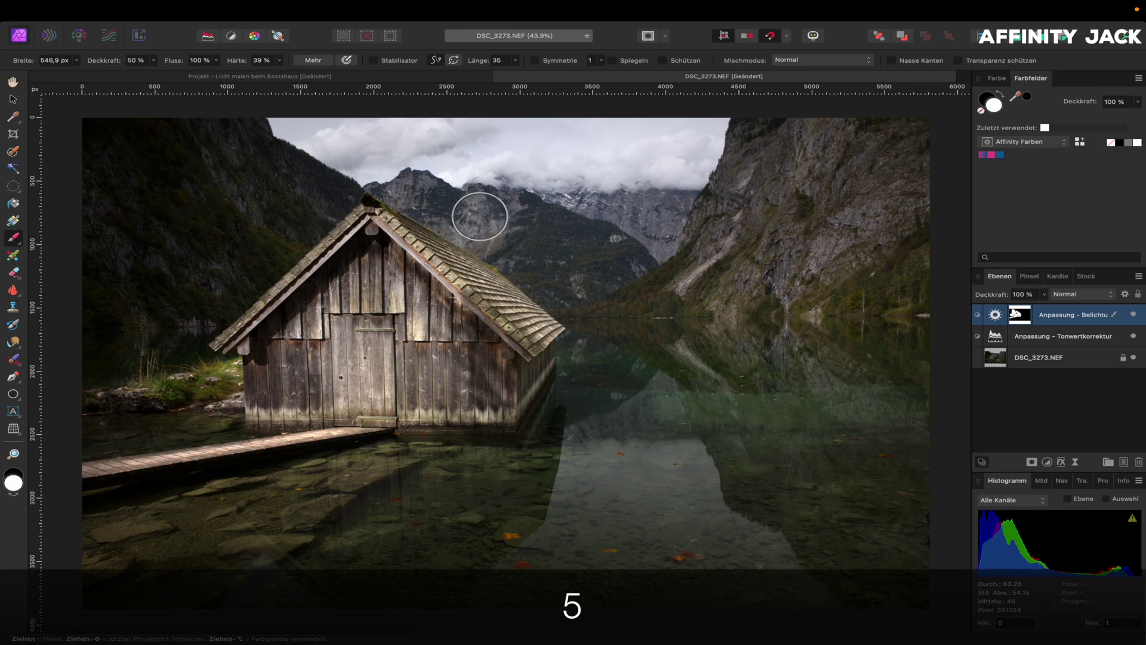
{"action": "mouse_move", "coordinate": [487, 218]}
{"action": "left_mouse_down"}
{"action": "mouse_move", "coordinate": [461, 219]}
{"action": "mouse_move", "coordinate": [499, 225]}
{"action": "mouse_move", "coordinate": [509, 199]}
{"action": "mouse_move", "coordinate": [491, 233]}
{"action": "mouse_move", "coordinate": [499, 251]}
{"action": "left_mouse_up"}
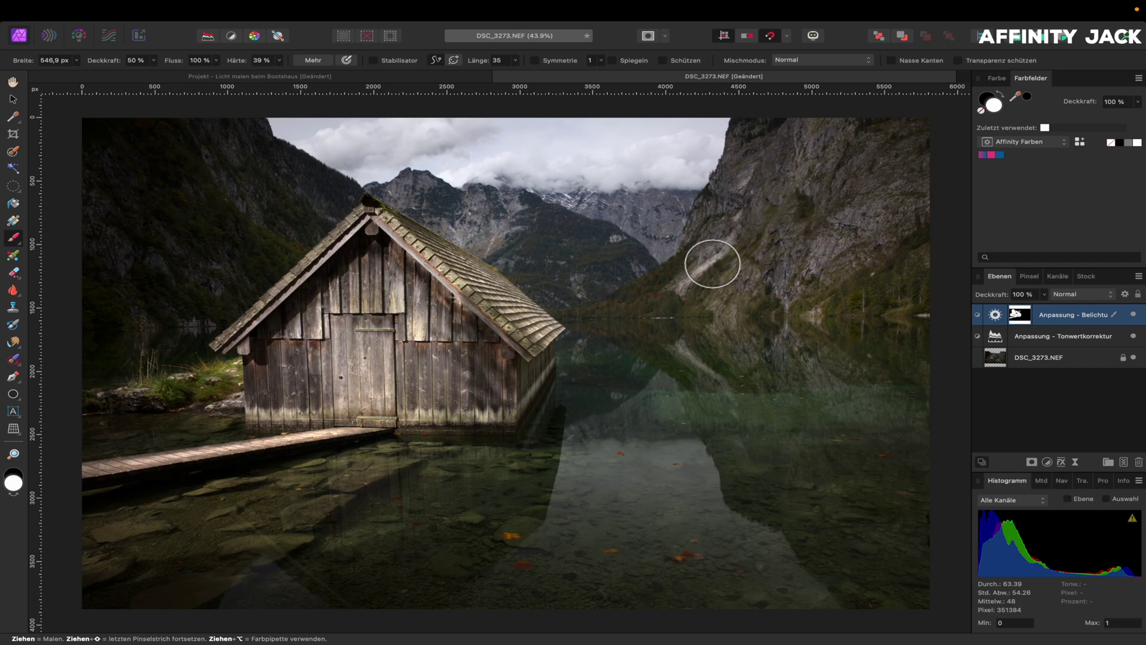
{"action": "key", "text": "0"}
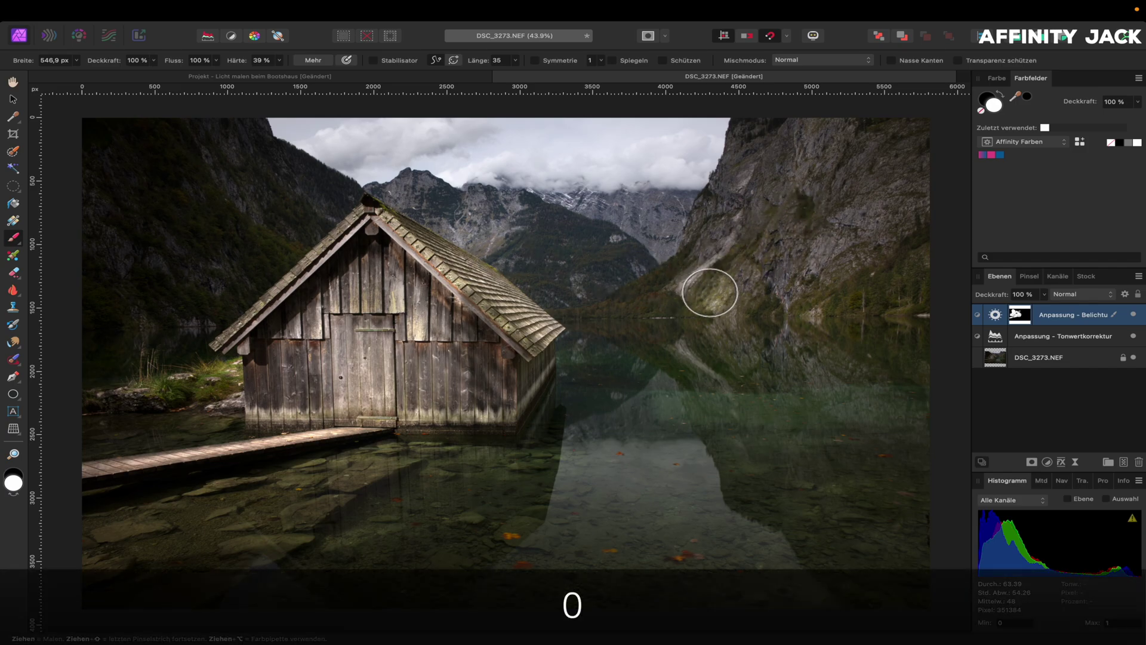
{"action": "mouse_move", "coordinate": [710, 292]}
{"action": "left_mouse_down"}
{"action": "mouse_move", "coordinate": [643, 297]}
{"action": "mouse_move", "coordinate": [739, 288]}
{"action": "mouse_move", "coordinate": [729, 225]}
{"action": "mouse_move", "coordinate": [747, 174]}
{"action": "mouse_move", "coordinate": [686, 289]}
{"action": "mouse_move", "coordinate": [754, 209]}
{"action": "mouse_move", "coordinate": [672, 287]}
{"action": "mouse_move", "coordinate": [753, 164]}
{"action": "mouse_move", "coordinate": [734, 195]}
{"action": "mouse_move", "coordinate": [742, 181]}
{"action": "left_mouse_up"}
{"action": "key", "text": "5"}
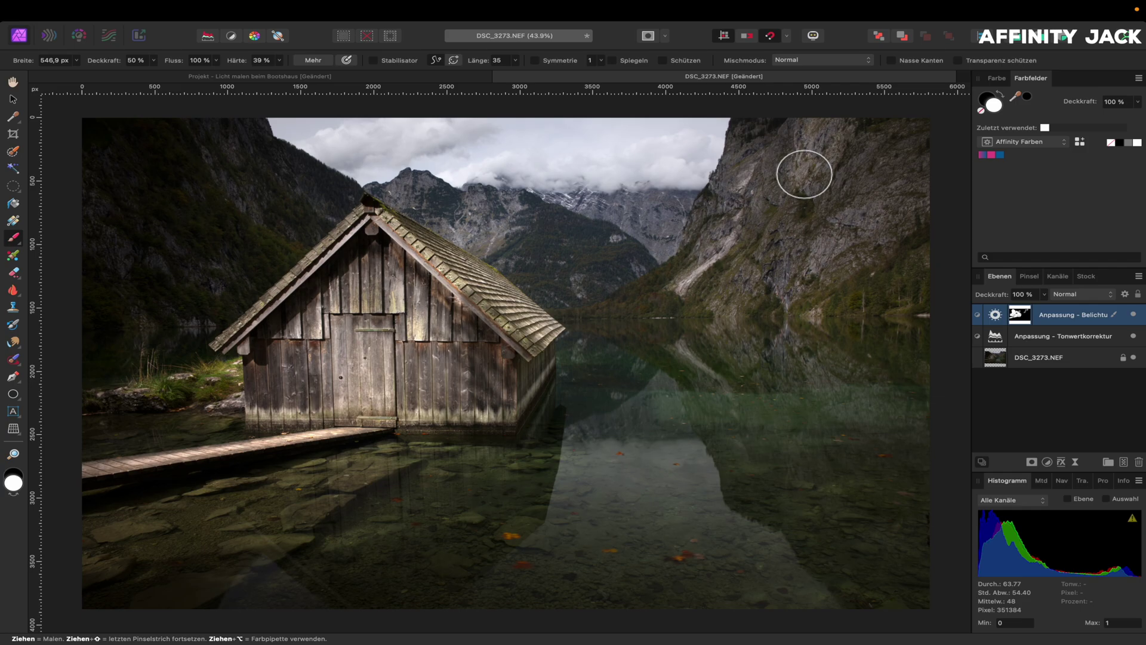
{"action": "mouse_move", "coordinate": [804, 173]}
{"action": "left_mouse_down"}
{"action": "mouse_move", "coordinate": [808, 184]}
{"action": "mouse_move", "coordinate": [870, 156]}
{"action": "mouse_move", "coordinate": [860, 198]}
{"action": "mouse_move", "coordinate": [842, 194]}
{"action": "mouse_move", "coordinate": [836, 225]}
{"action": "mouse_move", "coordinate": [796, 232]}
{"action": "mouse_move", "coordinate": [770, 281]}
{"action": "left_mouse_up"}
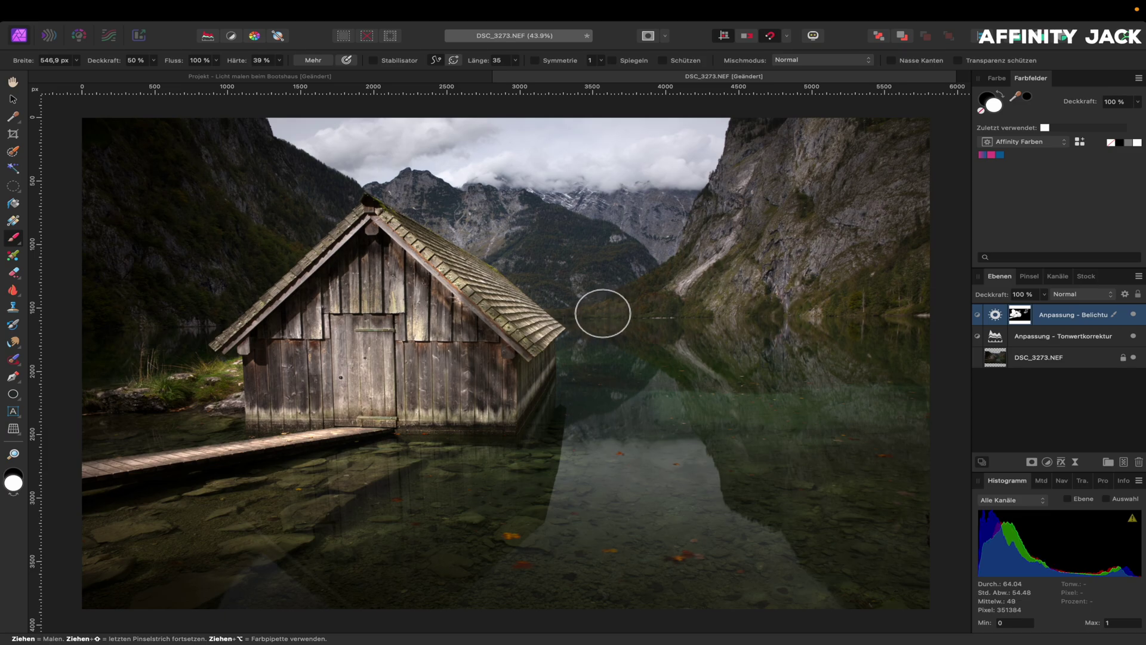
- Brighten the shoreline trees and upper-left mountainside, then toggle the exposure layer to compare
{"action": "left_click_drag", "start_coordinate": [603, 313], "coordinate": [846, 311]}
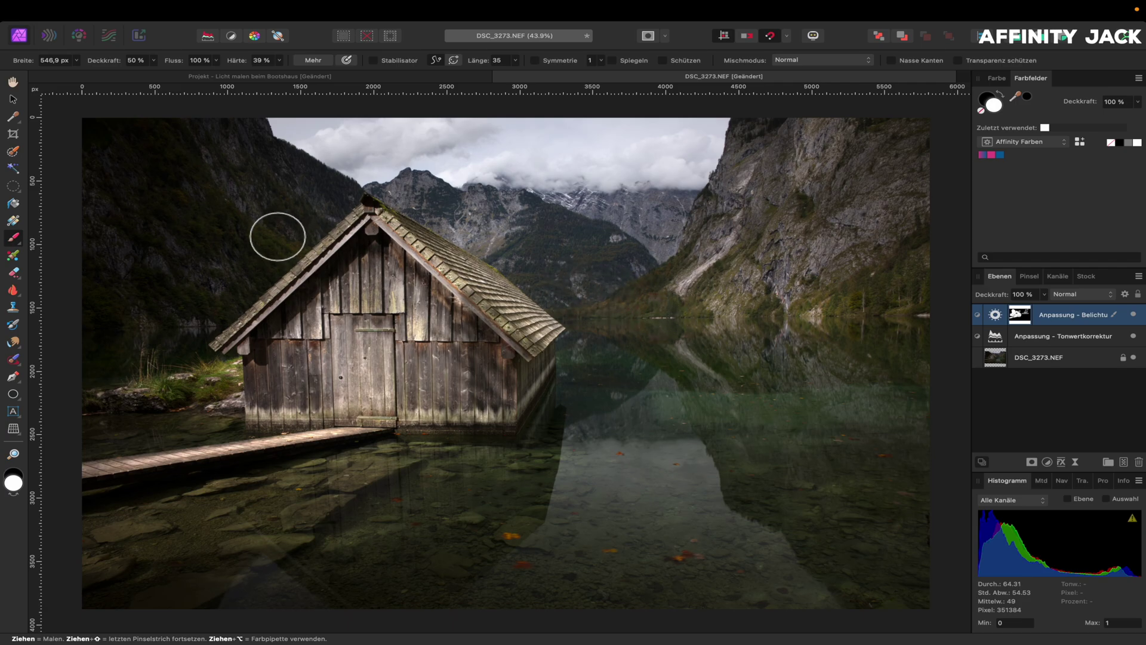
{"action": "left_click_drag", "start_coordinate": [249, 166], "coordinate": [228, 154]}
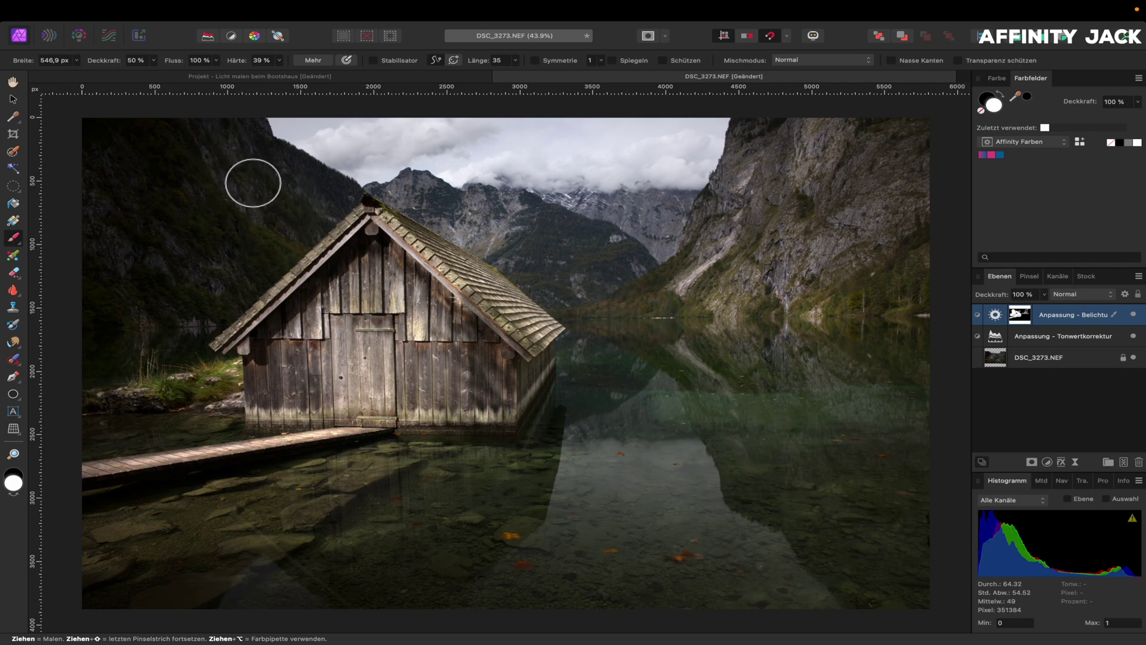
{"action": "left_click", "coordinate": [1135, 318]}
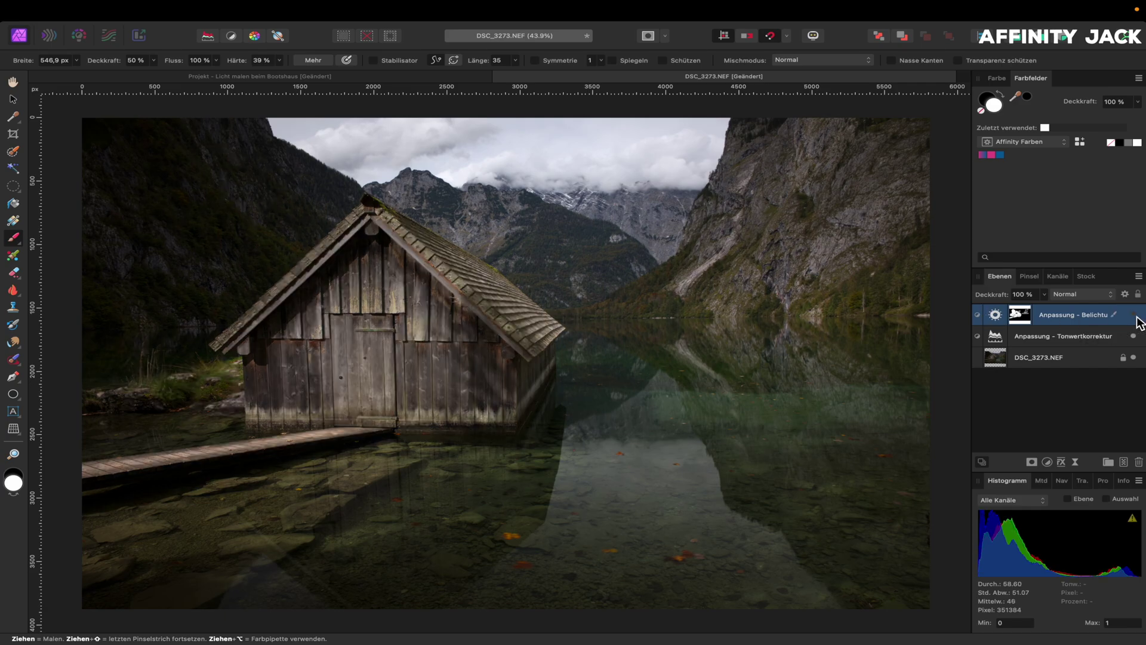
{"action": "left_click", "coordinate": [1134, 315]}
{"action": "left_click", "coordinate": [1134, 315]}
{"action": "left_click", "coordinate": [1134, 315]}
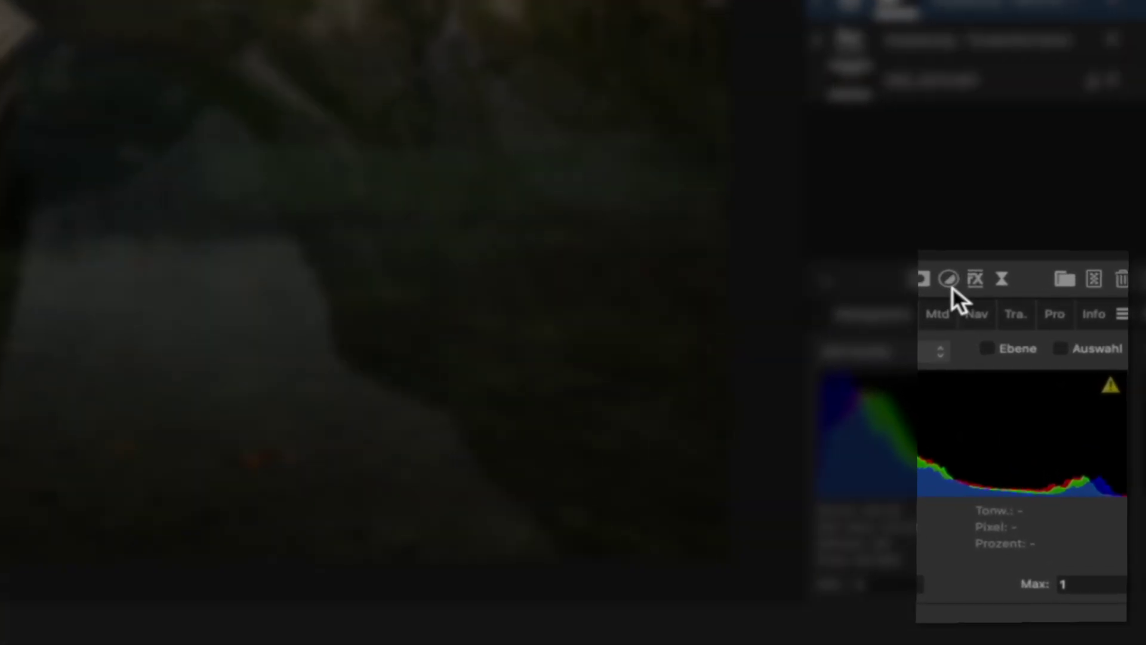
- Add a Curves adjustment with raised midtones, an upper point and lowered shadows forming an S-curve
{"action": "left_click", "coordinate": [1047, 462]}
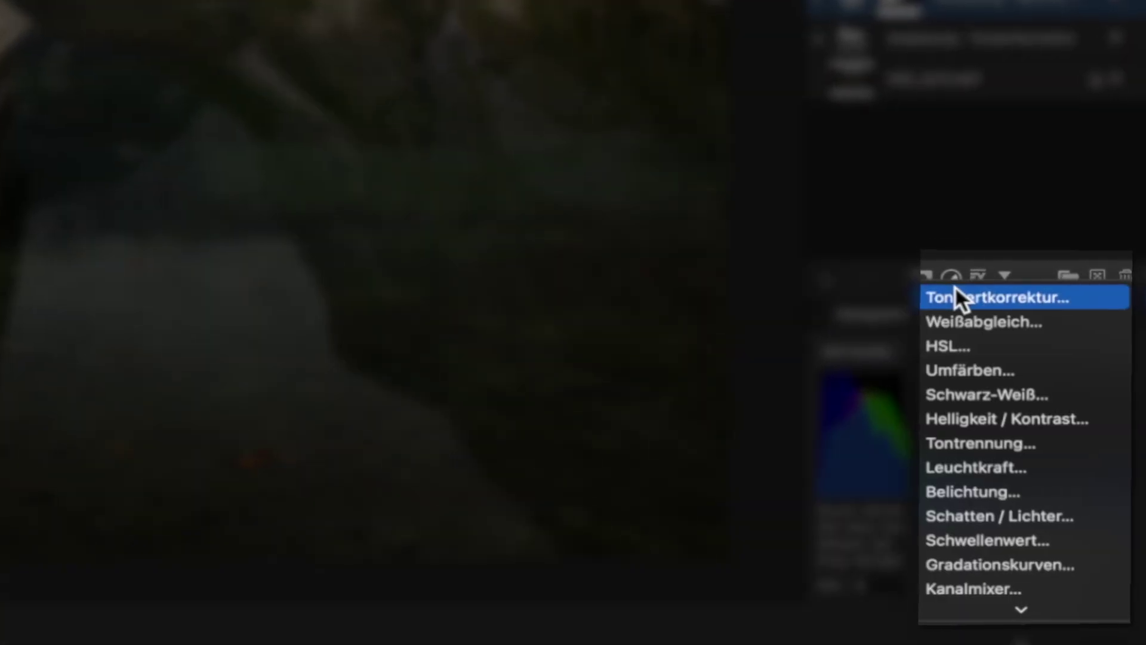
{"action": "left_click", "coordinate": [986, 564]}
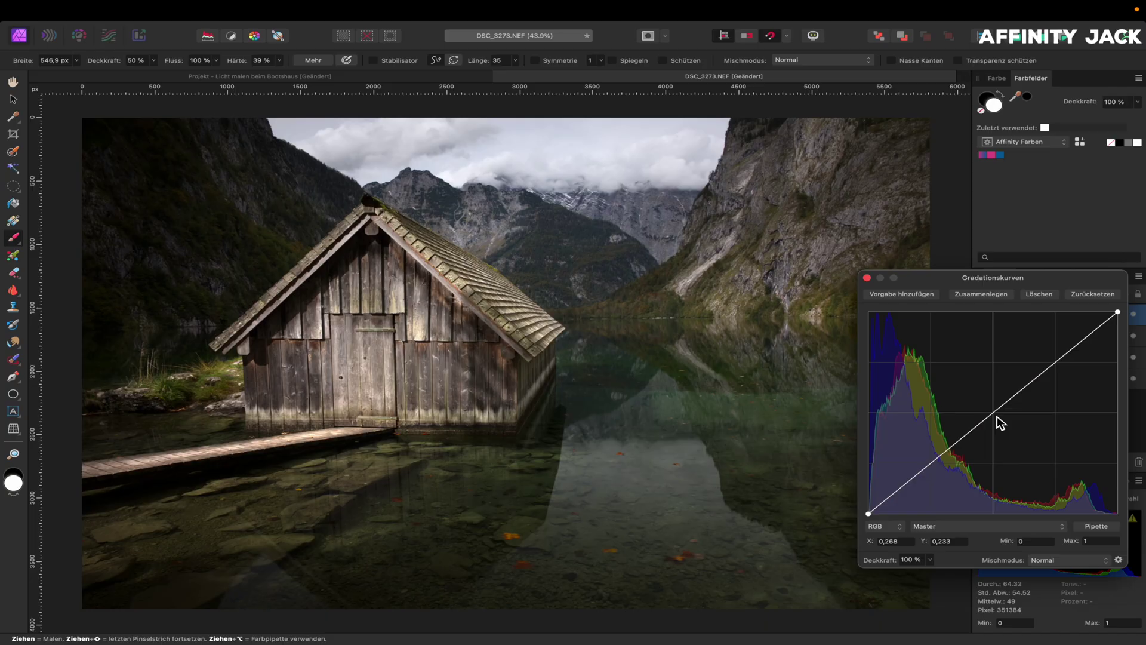
{"action": "left_click", "coordinate": [993, 414]}
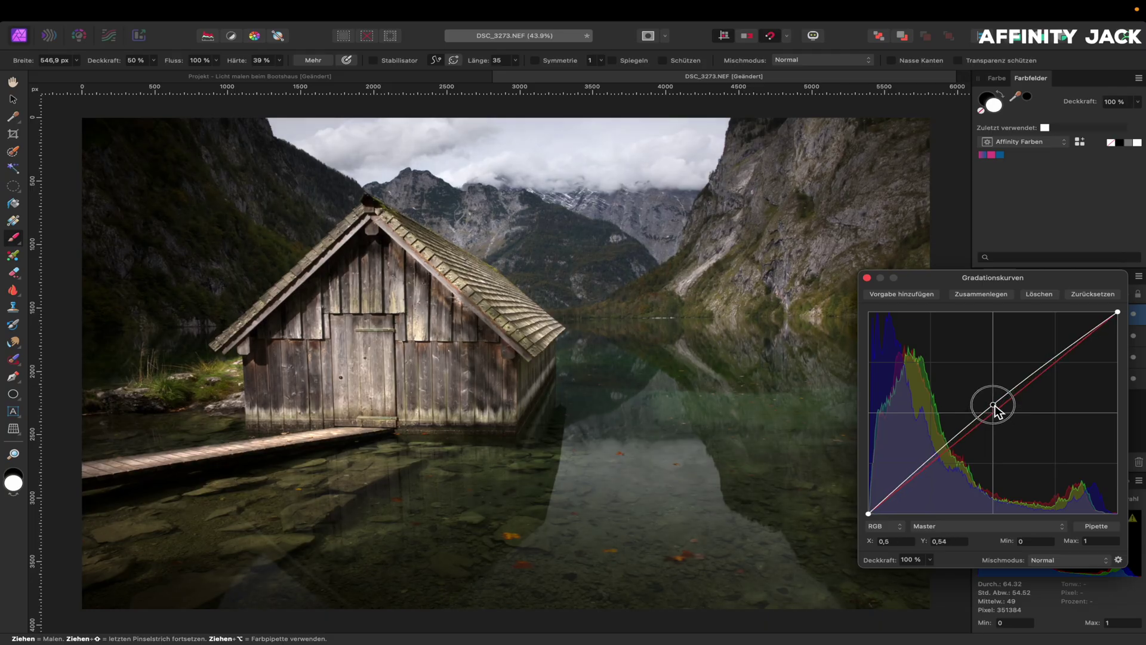
{"action": "left_click_drag", "start_coordinate": [994, 416], "coordinate": [994, 409]}
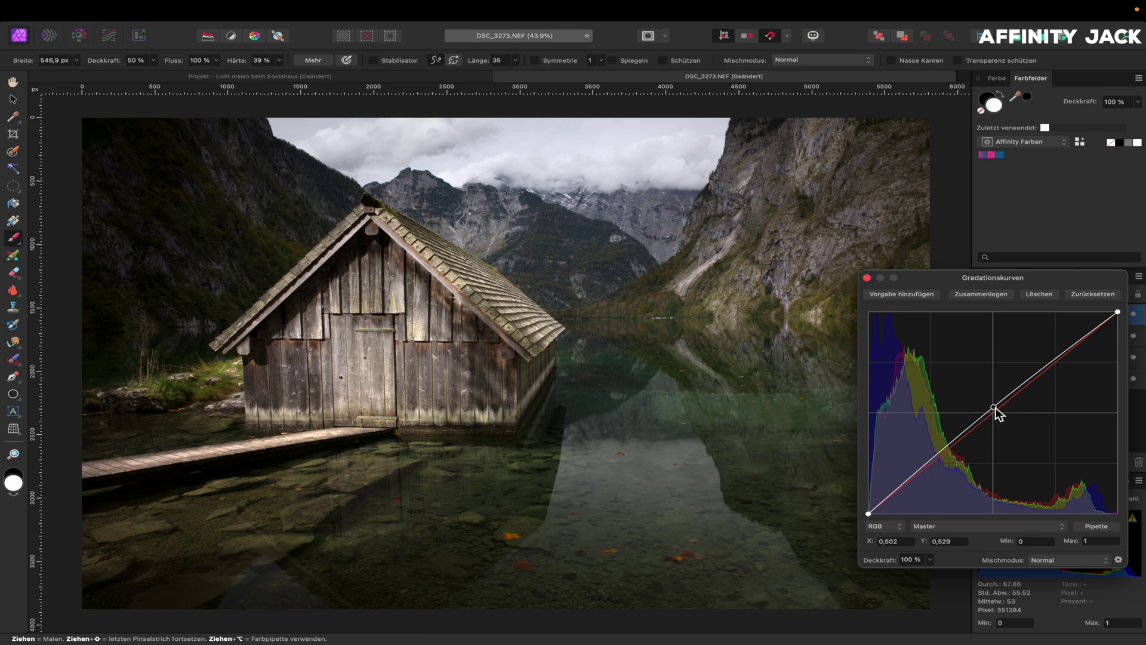
{"action": "left_click", "coordinate": [1057, 357]}
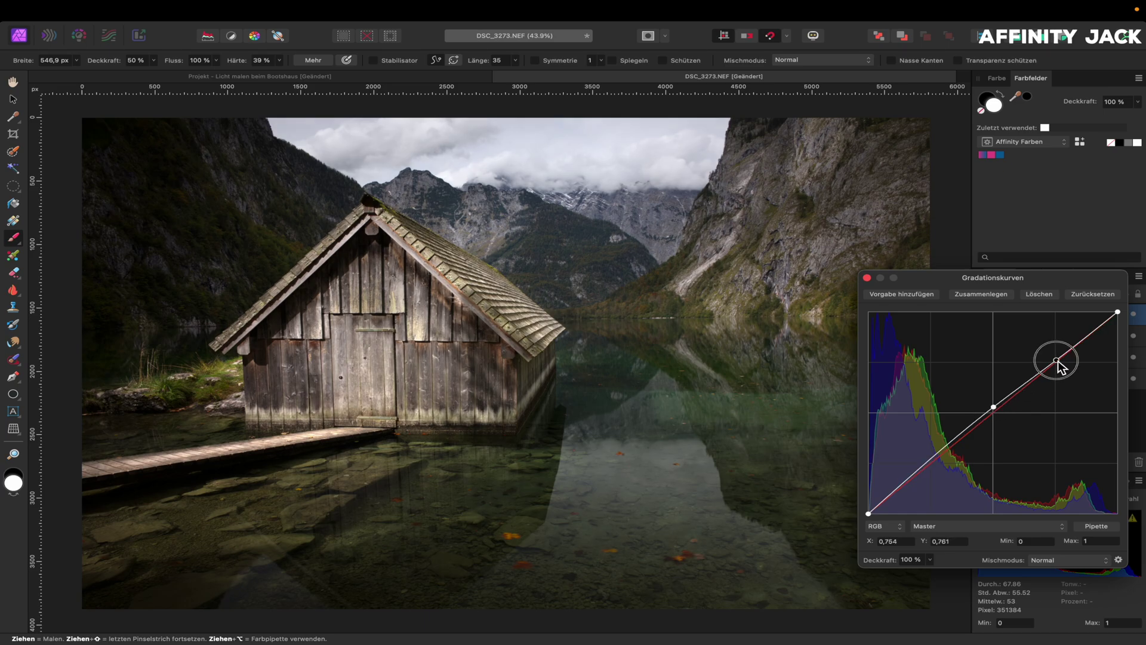
{"action": "left_click_drag", "start_coordinate": [1057, 357], "coordinate": [1057, 356]}
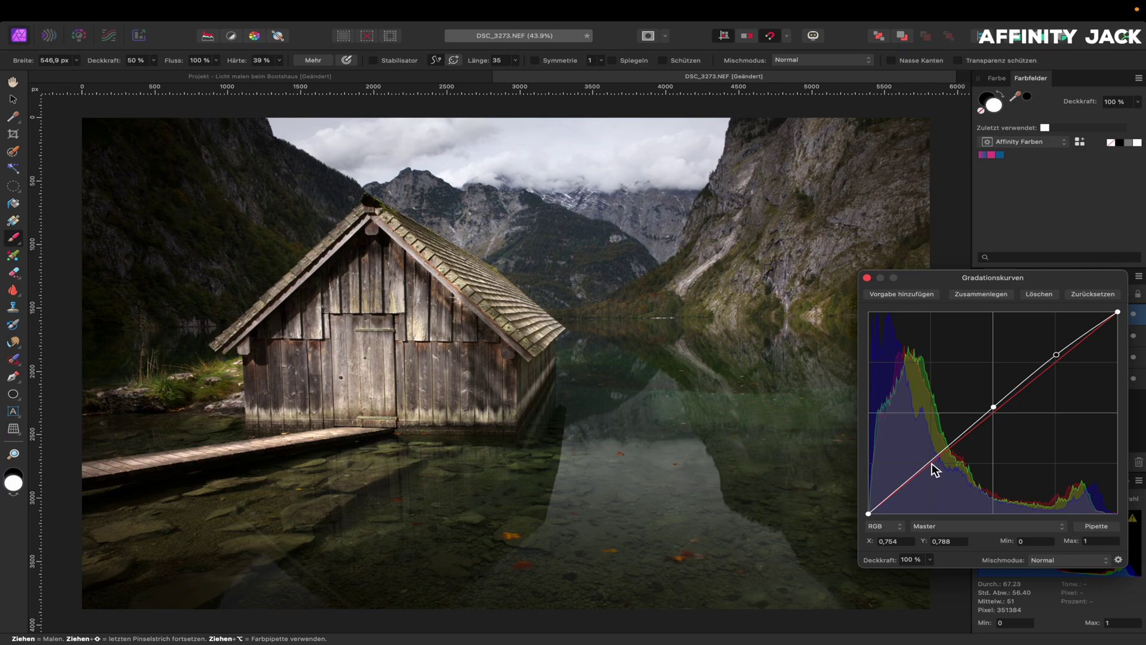
{"action": "left_click_drag", "start_coordinate": [930, 464], "coordinate": [930, 469]}
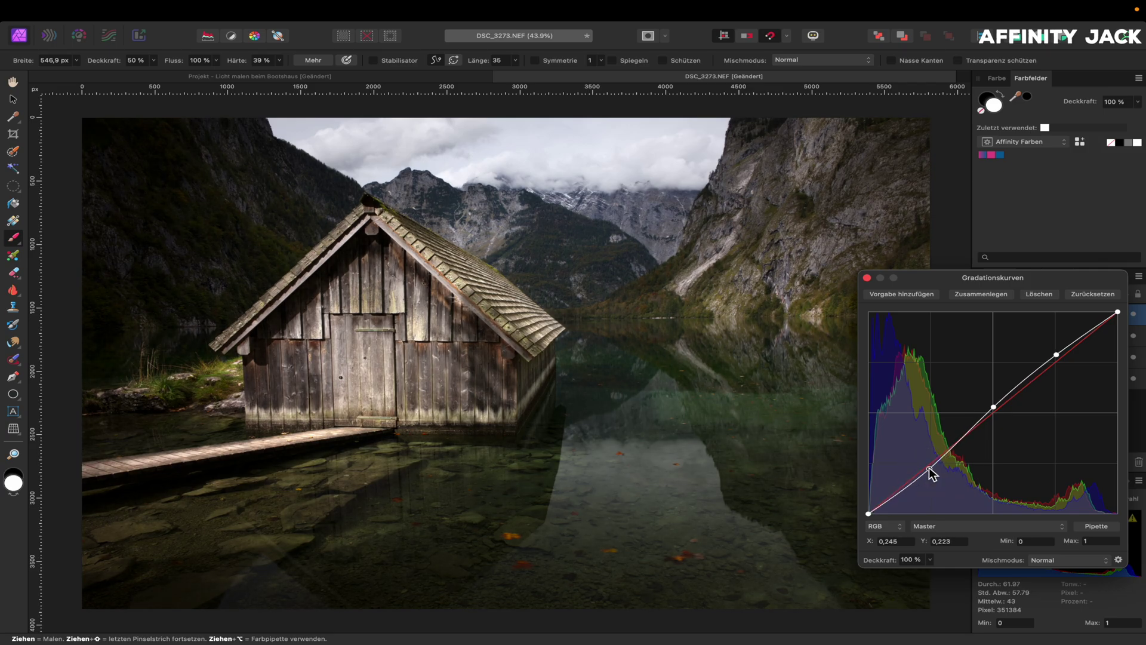
- Close the Curves settings and toggle the Curves layer repeatedly to compare before and after
{"action": "left_click", "coordinate": [867, 278]}
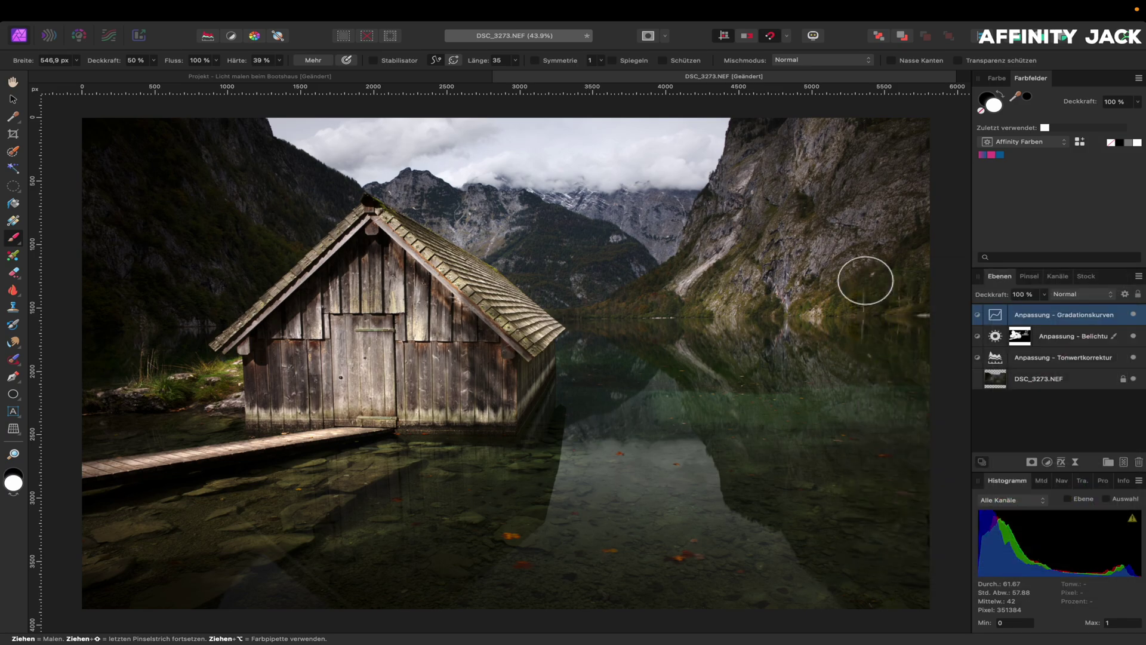
{"action": "left_click", "coordinate": [1136, 316]}
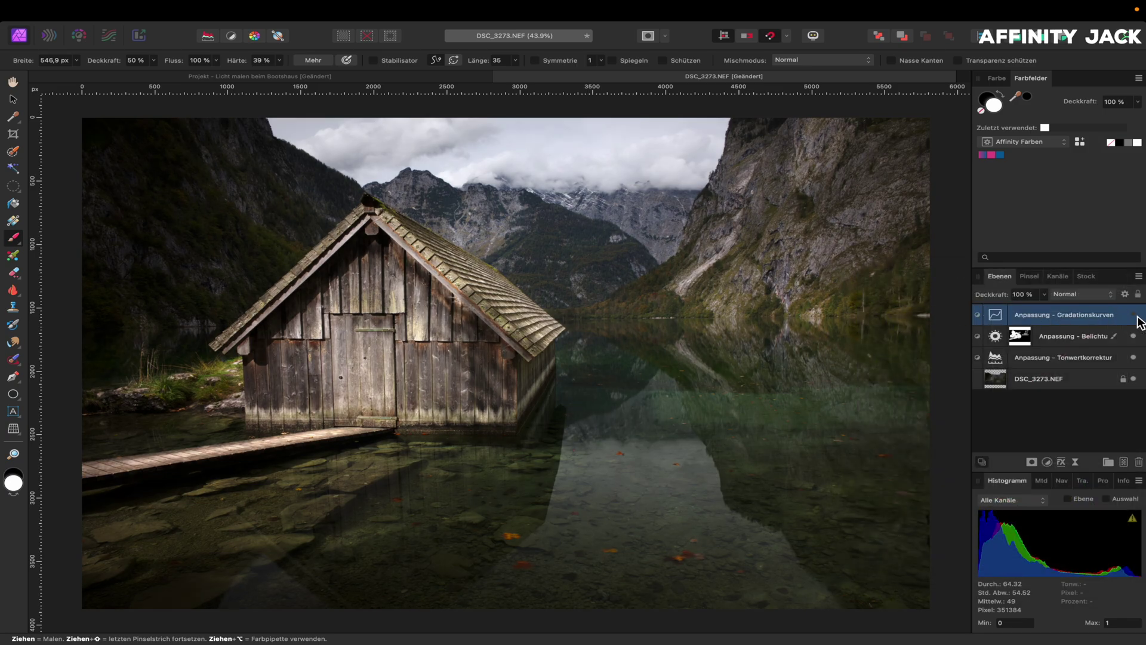
{"action": "left_click", "coordinate": [1137, 317]}
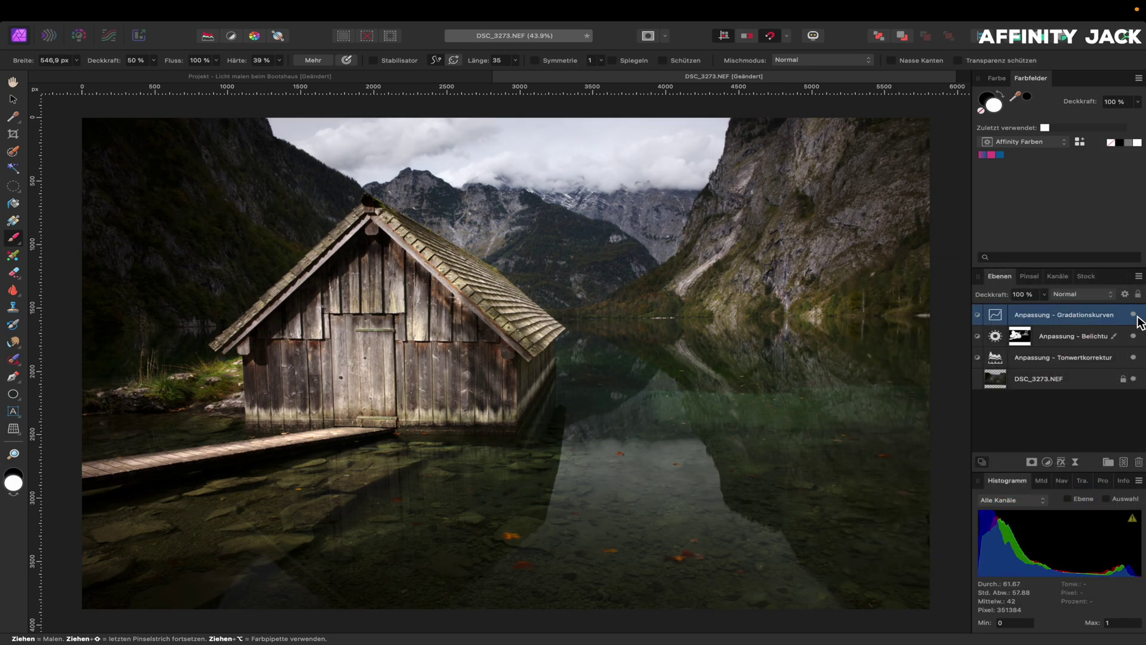
{"action": "left_click", "coordinate": [1136, 316]}
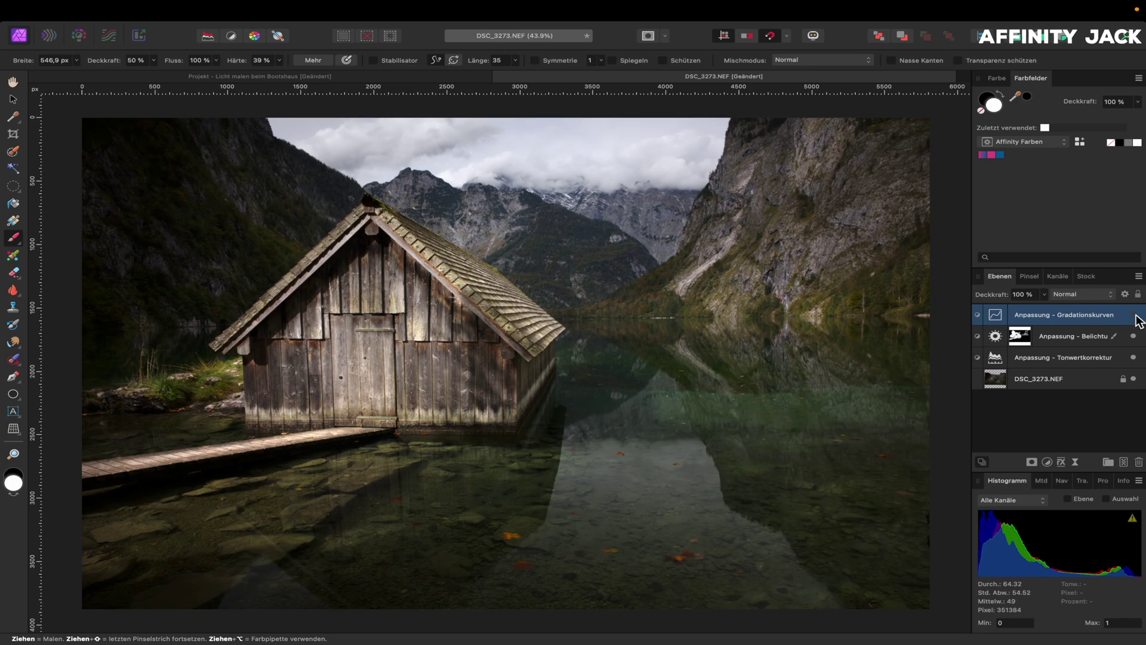
{"action": "left_click", "coordinate": [1137, 316]}
{"action": "left_click", "coordinate": [1136, 316]}
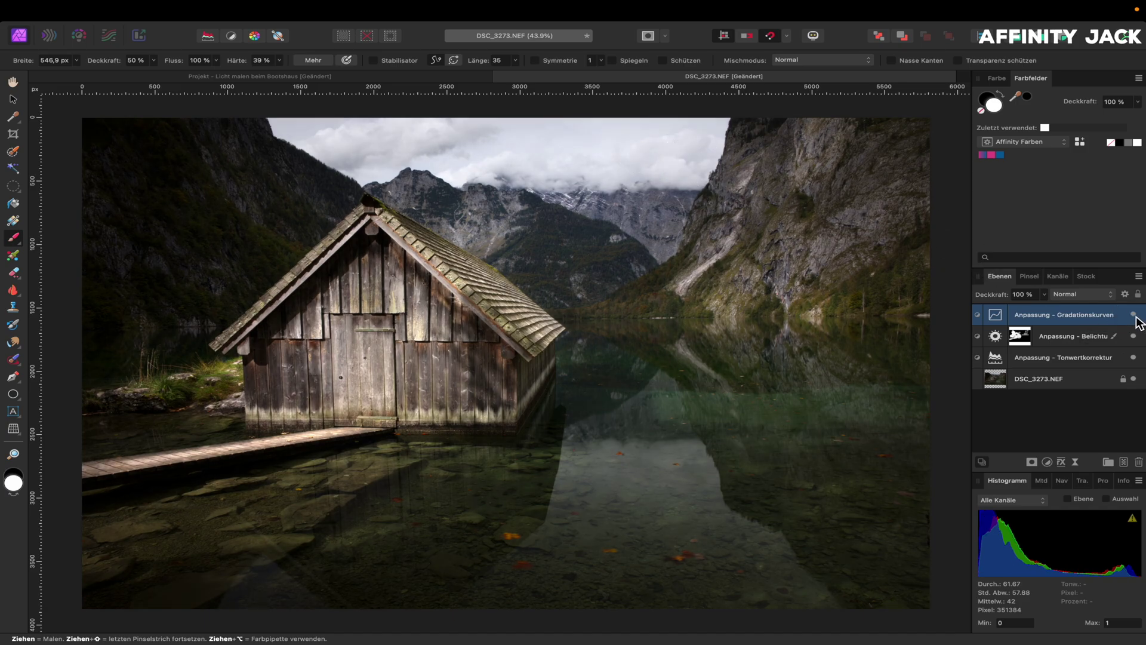
{"action": "left_click", "coordinate": [1134, 315]}
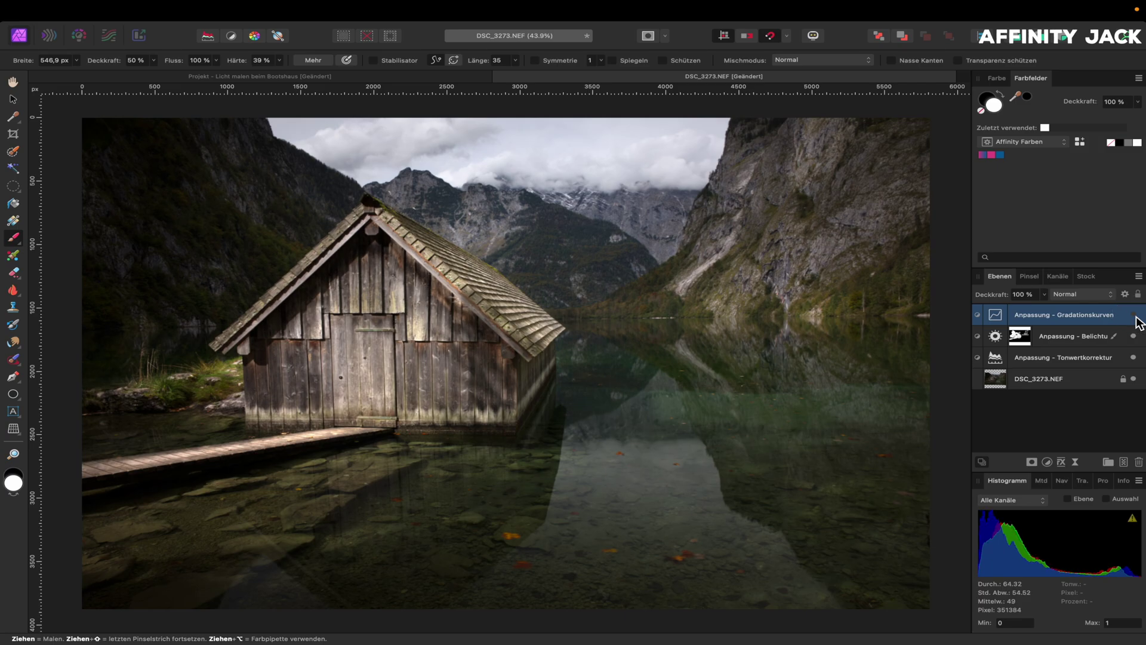
{"action": "left_click", "coordinate": [1134, 316]}
{"action": "left_click", "coordinate": [1134, 315]}
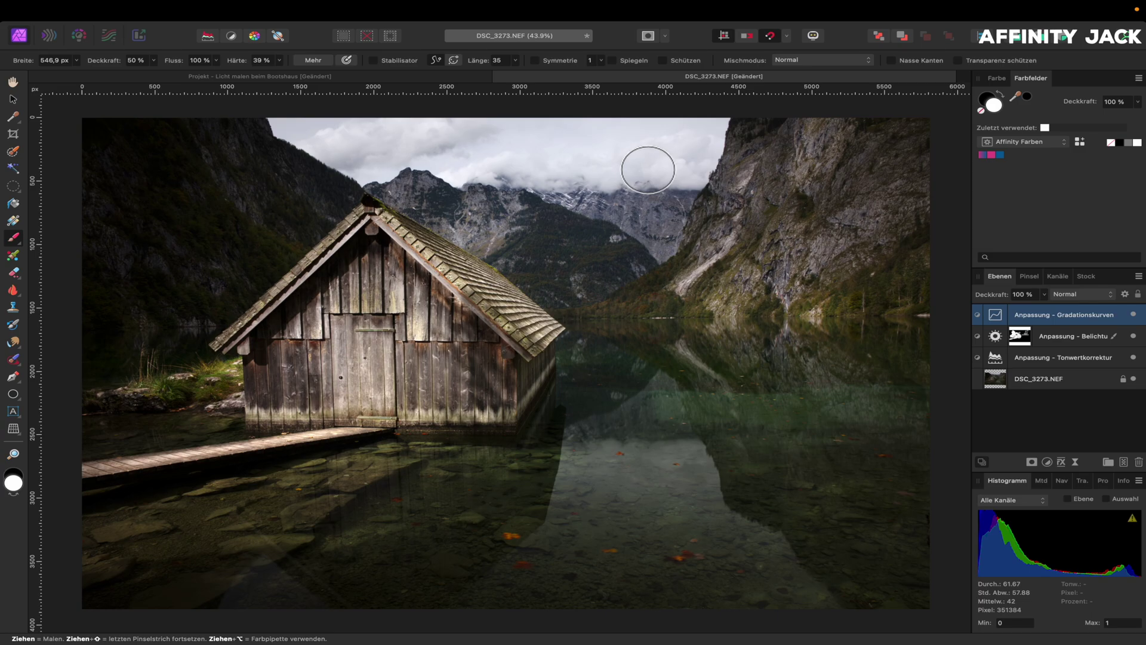
- Paint black on the Curves mask over the sky and mountain peak, then preview the mask alone
{"action": "key", "text": "x"}
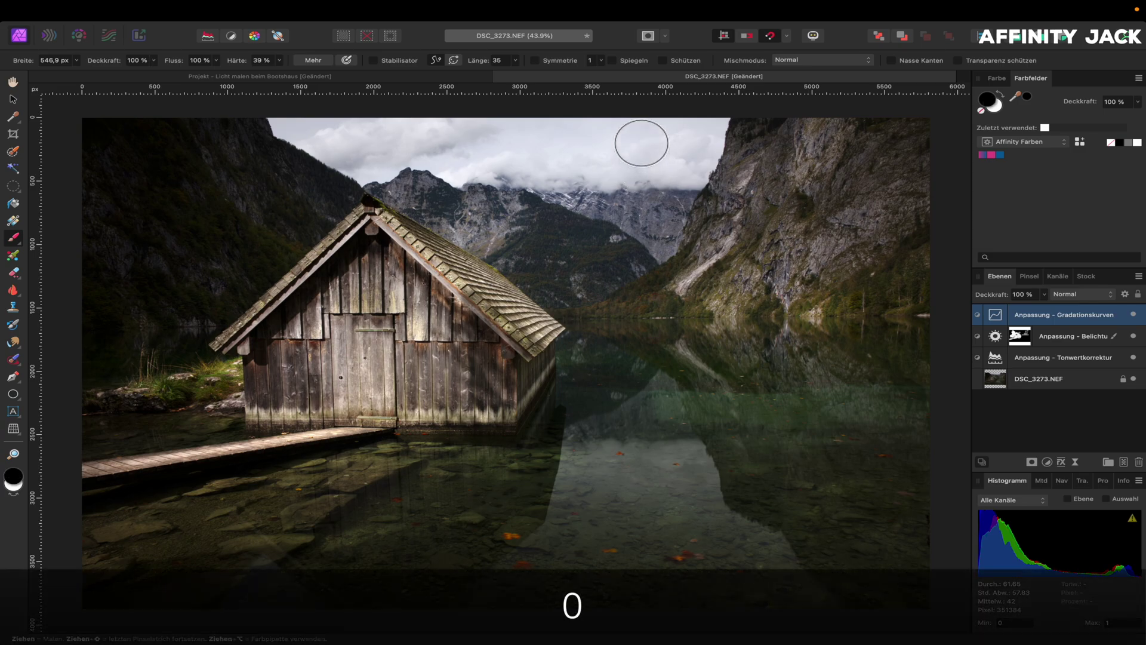
{"action": "left_click_drag", "start_coordinate": [316, 129], "coordinate": [691, 159]}
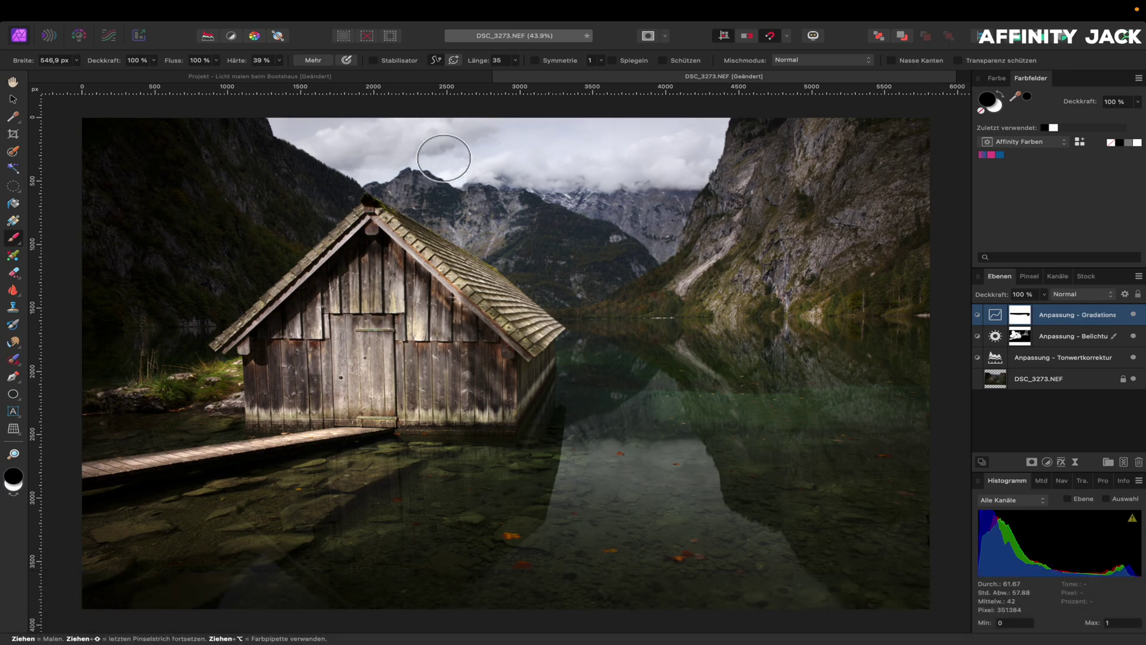
{"action": "left_click_drag", "start_coordinate": [311, 124], "coordinate": [696, 134]}
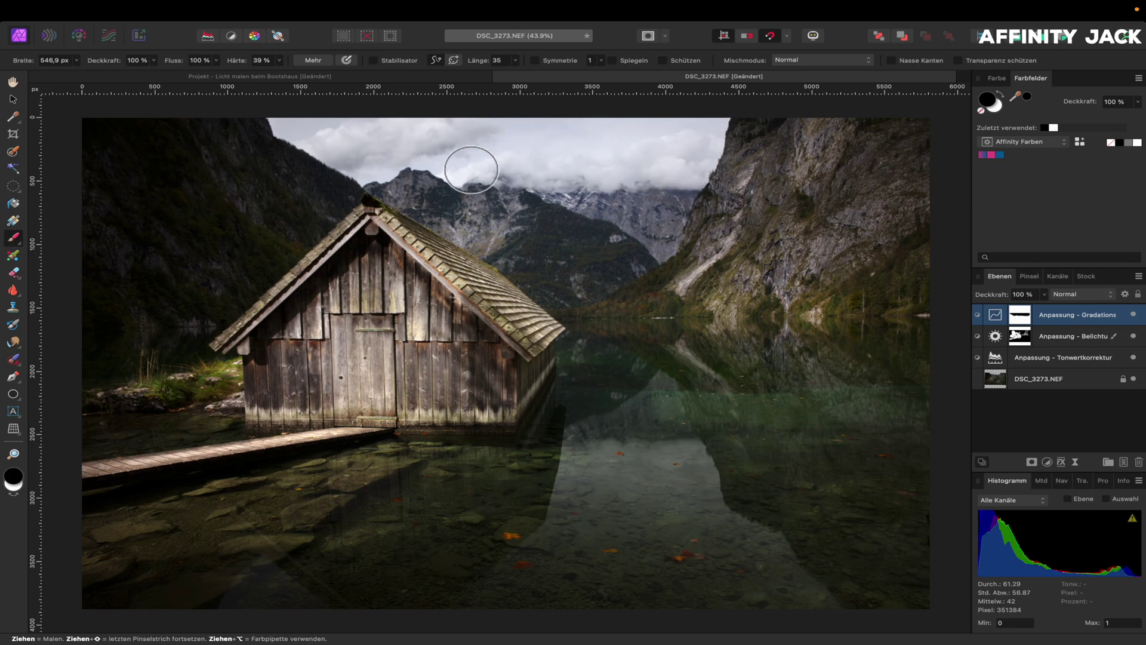
{"action": "left_click_drag", "start_coordinate": [456, 166], "coordinate": [443, 156]}
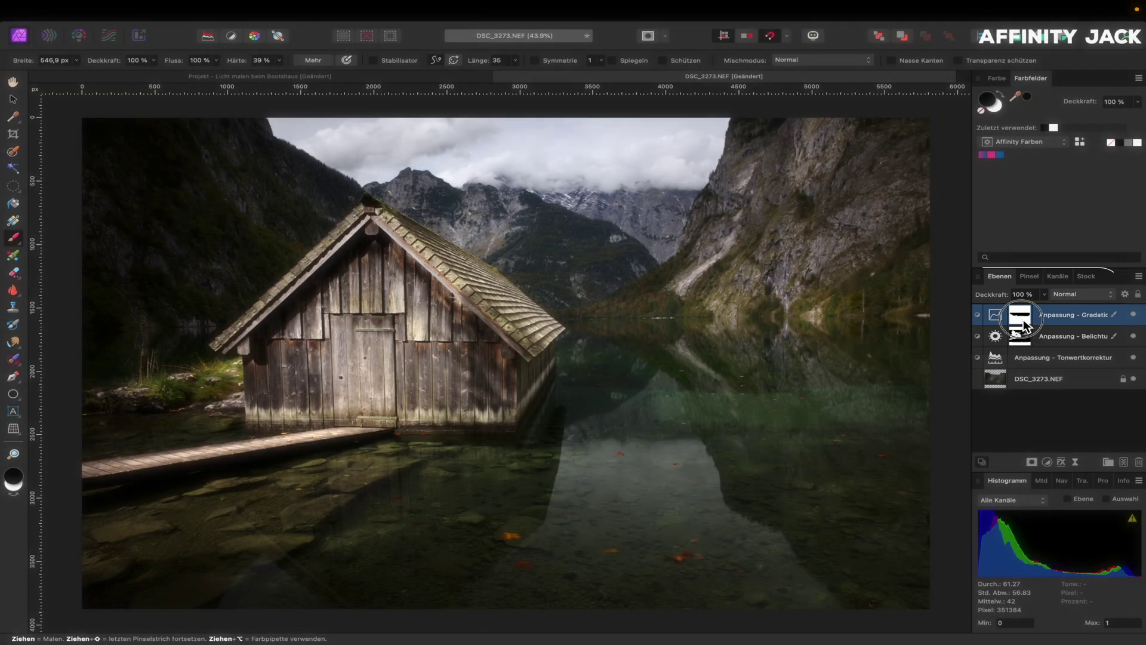
{"action": "left_click", "coordinate": [1023, 320], "text": "alt"}
{"action": "left_click", "coordinate": [1023, 320], "text": "alt"}
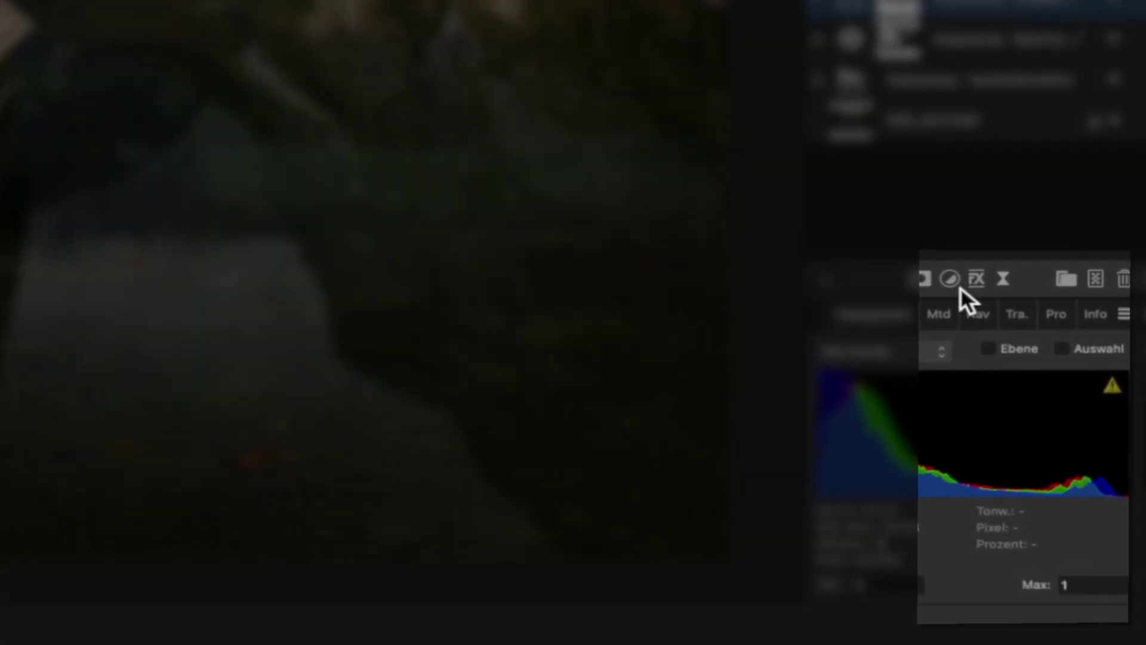
- Add a White Balance adjustment at -30 % to cool the photo
{"action": "left_click", "coordinate": [957, 293]}
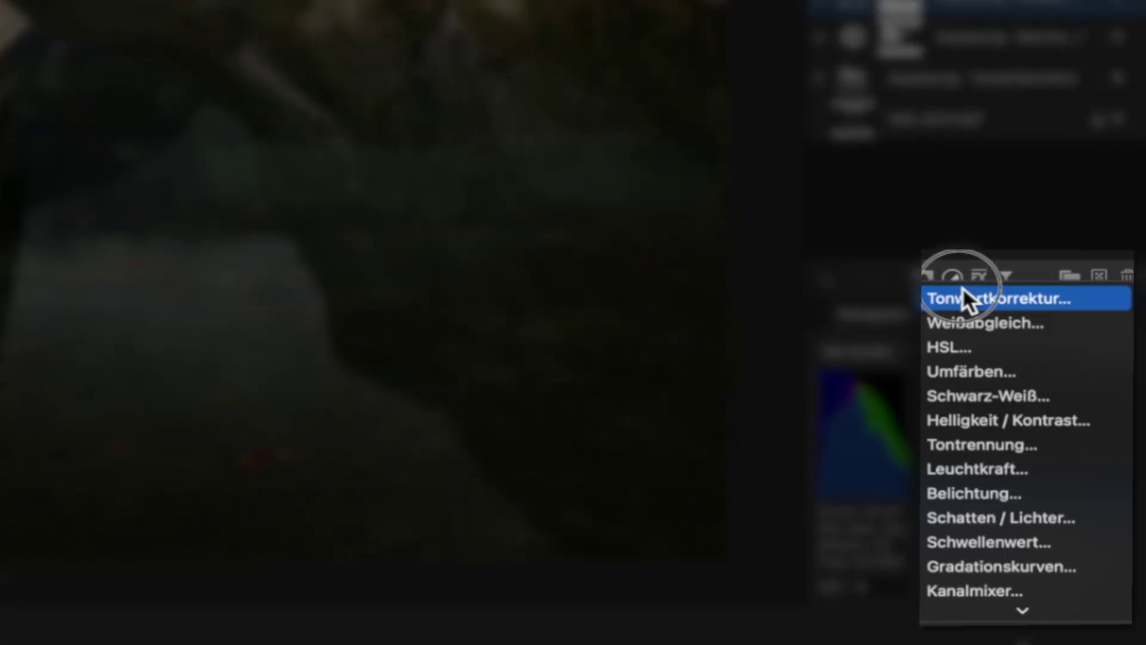
{"action": "left_click", "coordinate": [982, 326]}
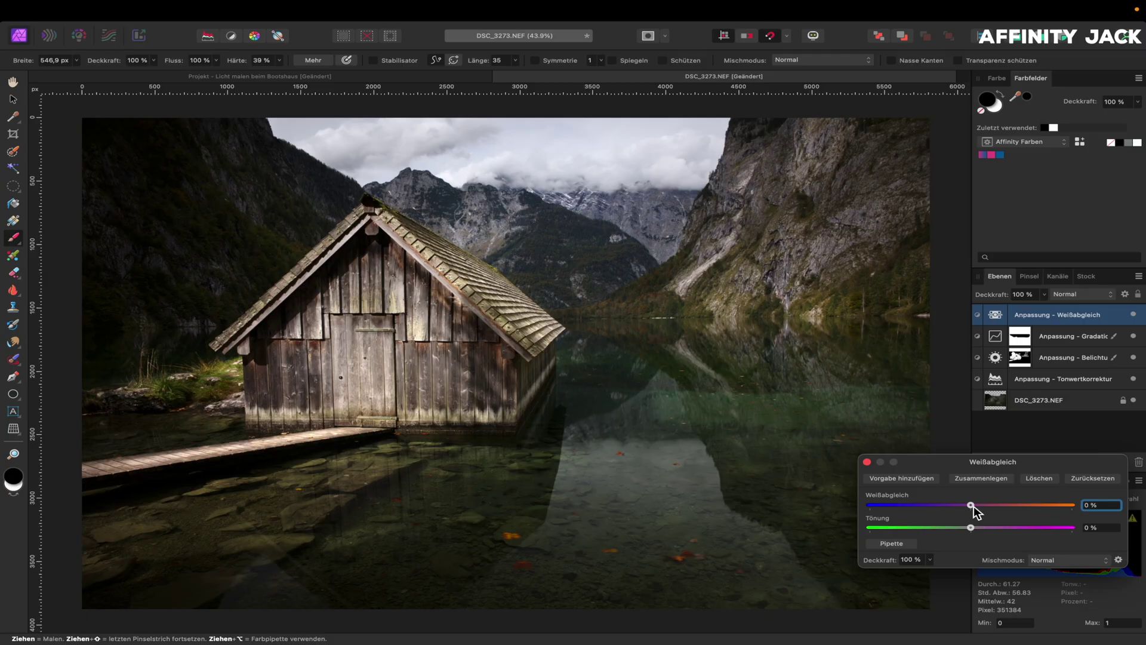
{"action": "left_click_drag", "start_coordinate": [971, 505], "coordinate": [957, 505]}
{"action": "left_click_drag", "start_coordinate": [954, 506], "coordinate": [940, 506]}
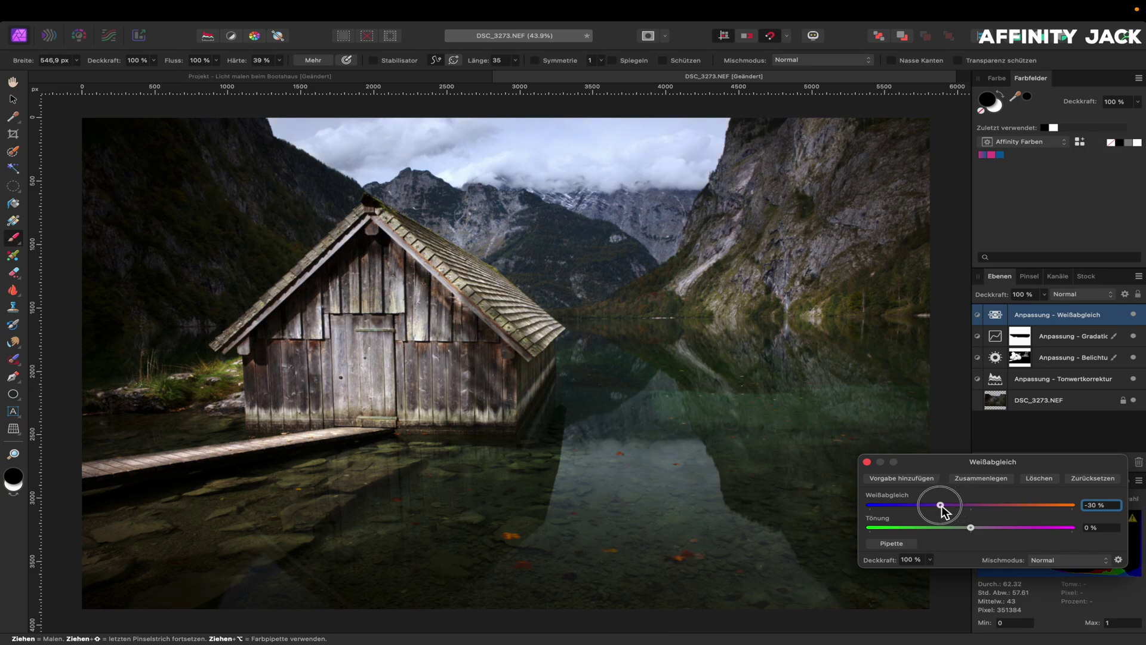
{"action": "left_click", "coordinate": [867, 462]}
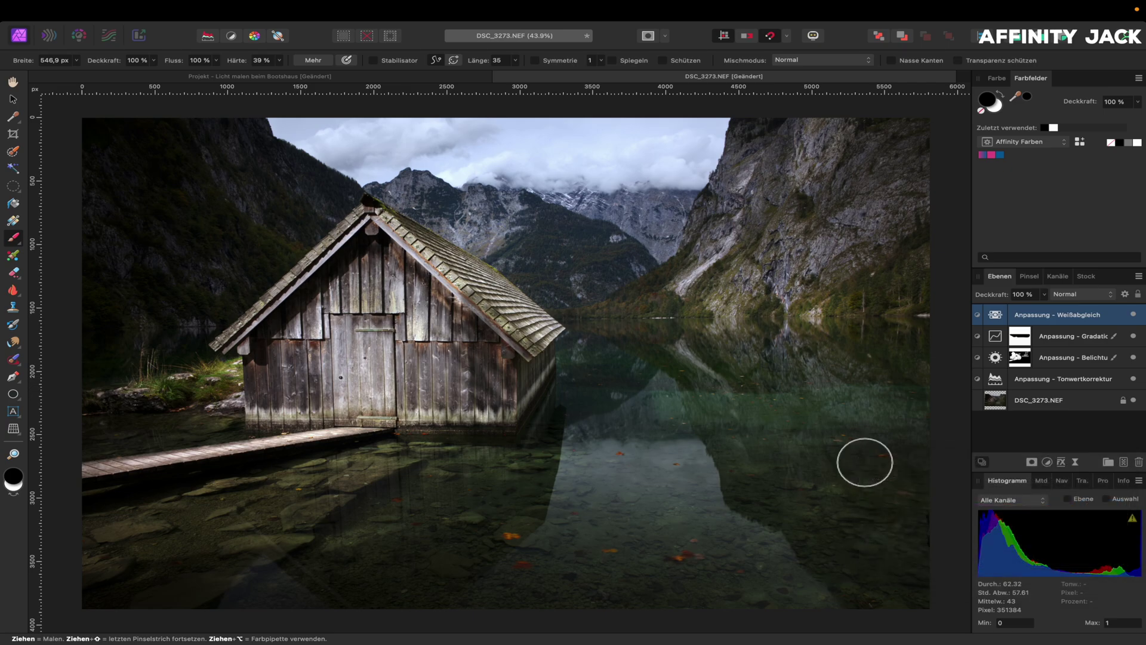
- Invert the White Balance mask and paint the cooling back into the sky with a large soft white brush
{"action": "key", "text": "super+i"}
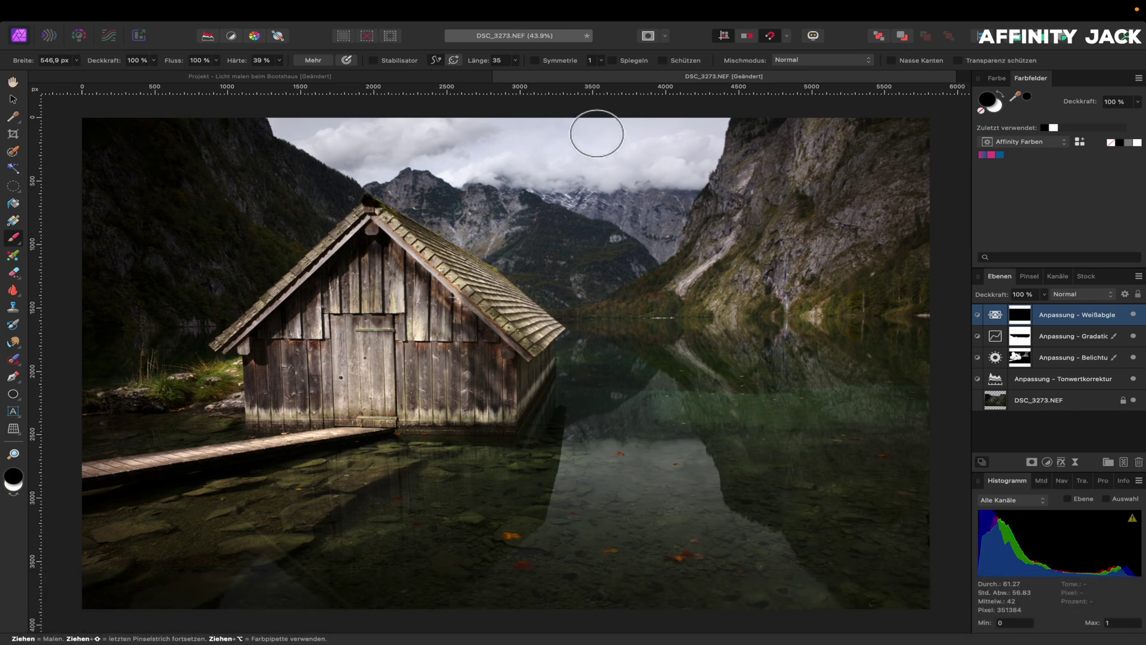
{"action": "key", "text": "x"}
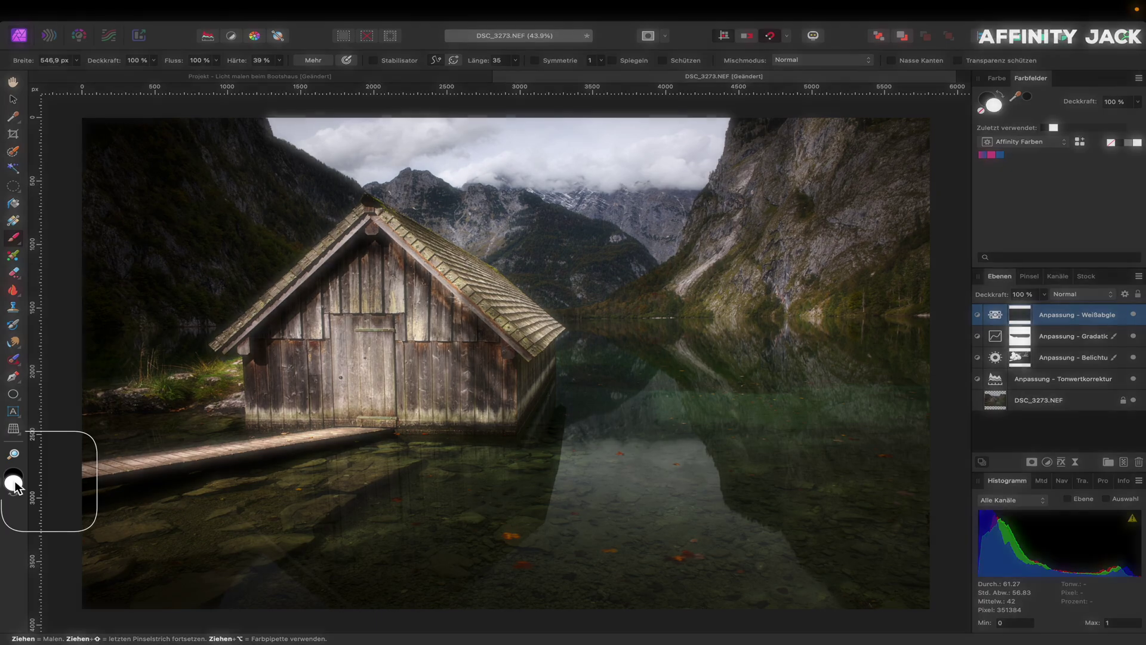
{"action": "key", "text": "x"}
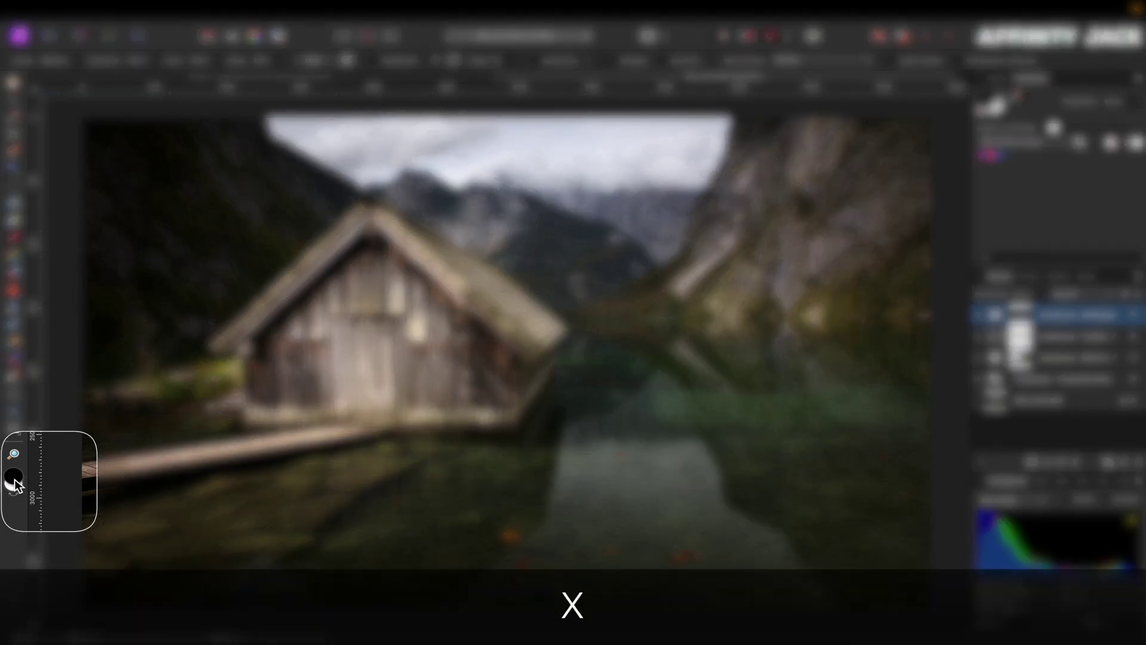
{"action": "key", "text": "x"}
{"action": "key", "text": "x"}
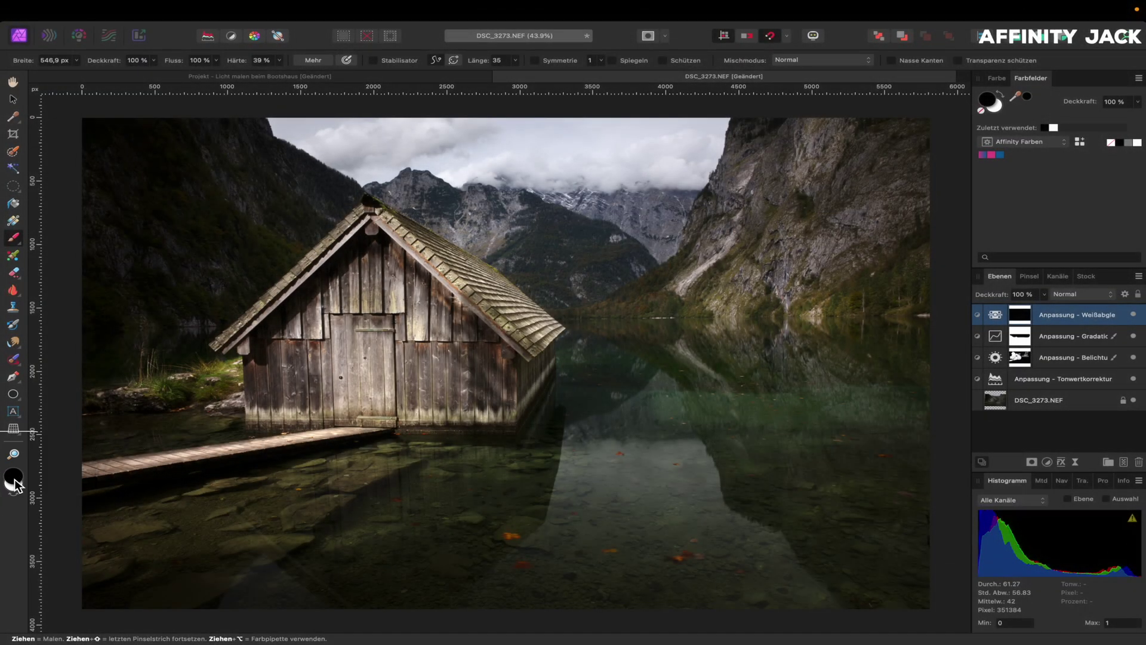
{"action": "key", "text": "x"}
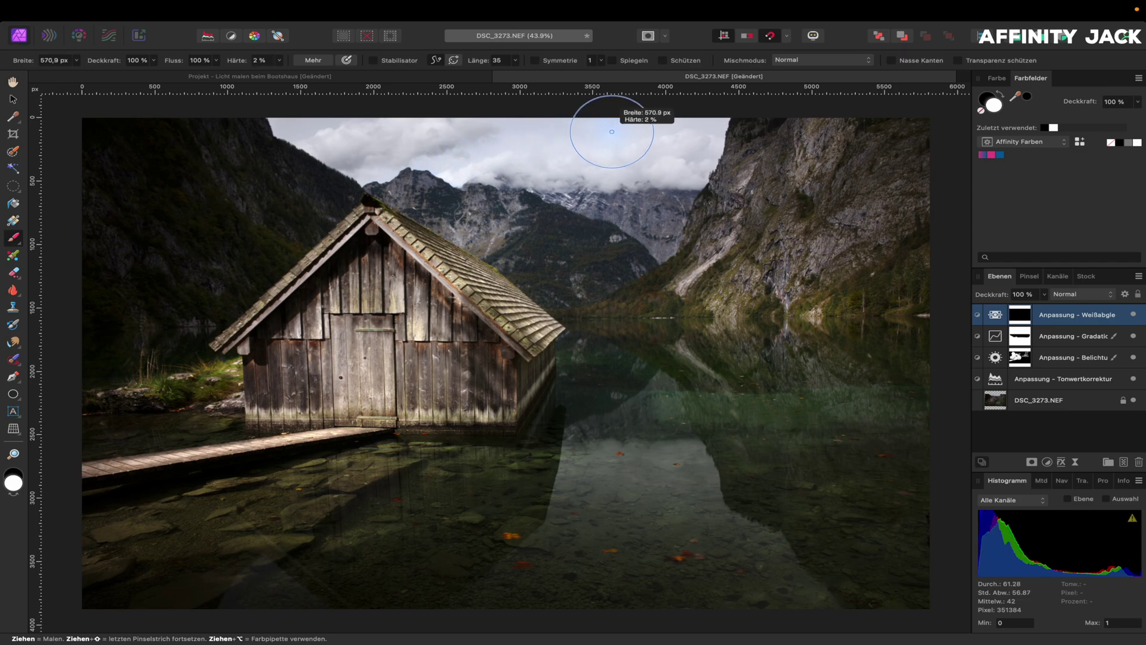
{"action": "left_click_drag", "start_coordinate": [612, 132], "coordinate": [618, 129]}
{"action": "mouse_move", "coordinate": [711, 118]}
{"action": "left_mouse_down"}
{"action": "mouse_move", "coordinate": [514, 128]}
{"action": "mouse_move", "coordinate": [527, 134]}
{"action": "mouse_move", "coordinate": [281, 119]}
{"action": "left_mouse_up"}
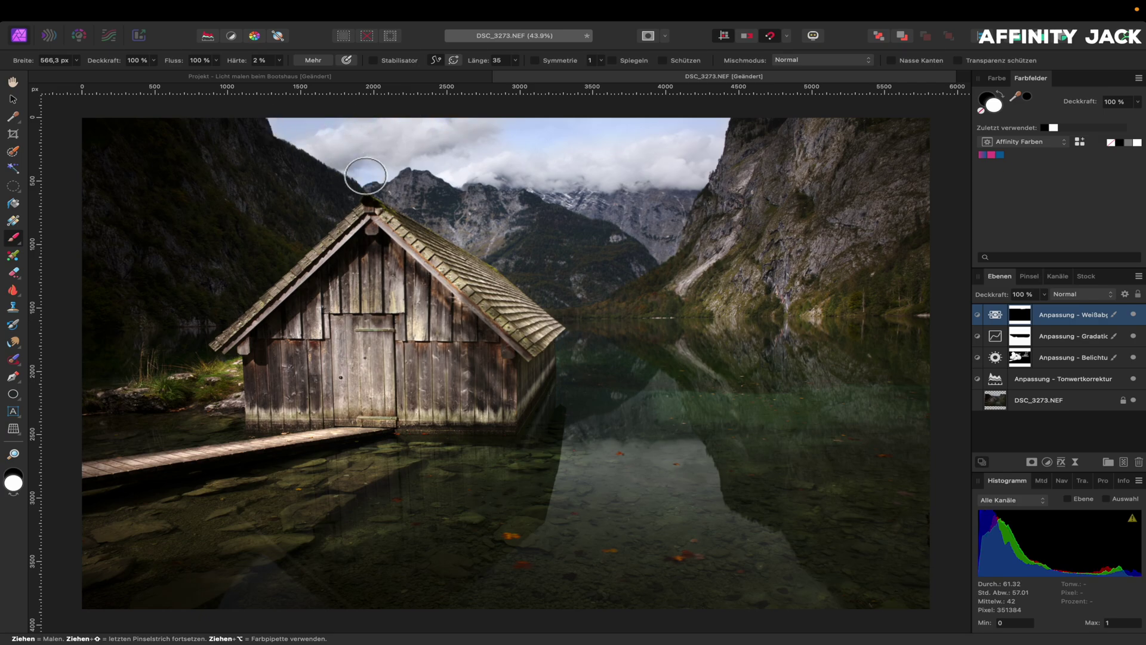
{"action": "left_click_drag", "start_coordinate": [371, 176], "coordinate": [358, 177]}
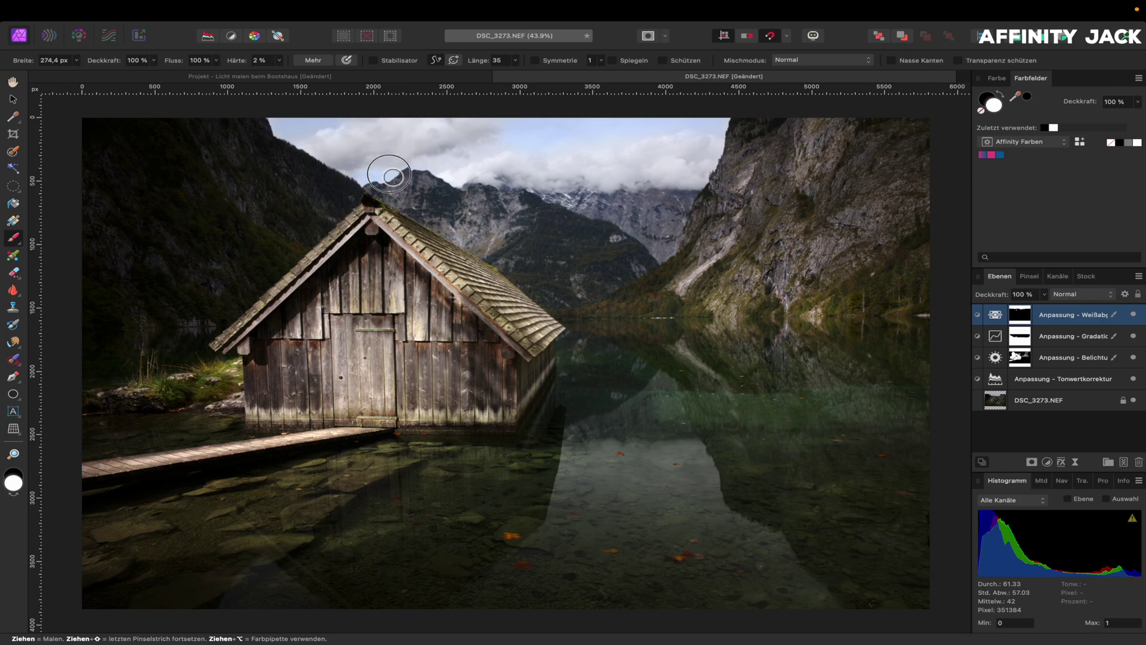
{"action": "mouse_move", "coordinate": [456, 160]}
{"action": "left_mouse_down"}
{"action": "mouse_move", "coordinate": [578, 128]}
{"action": "mouse_move", "coordinate": [729, 141]}
{"action": "mouse_move", "coordinate": [636, 174]}
{"action": "left_mouse_up"}
- Build up the cool sky tone with faint strokes of a 435 px brush at 30 % opacity
{"action": "key", "text": "3"}
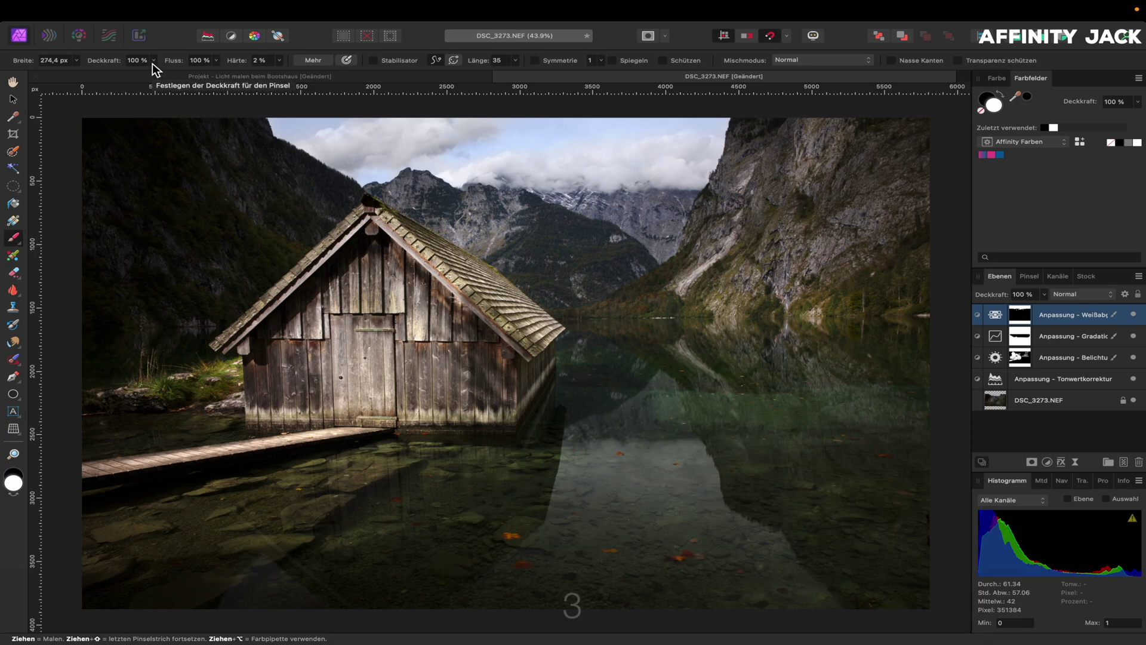
{"action": "key", "text": "1"}
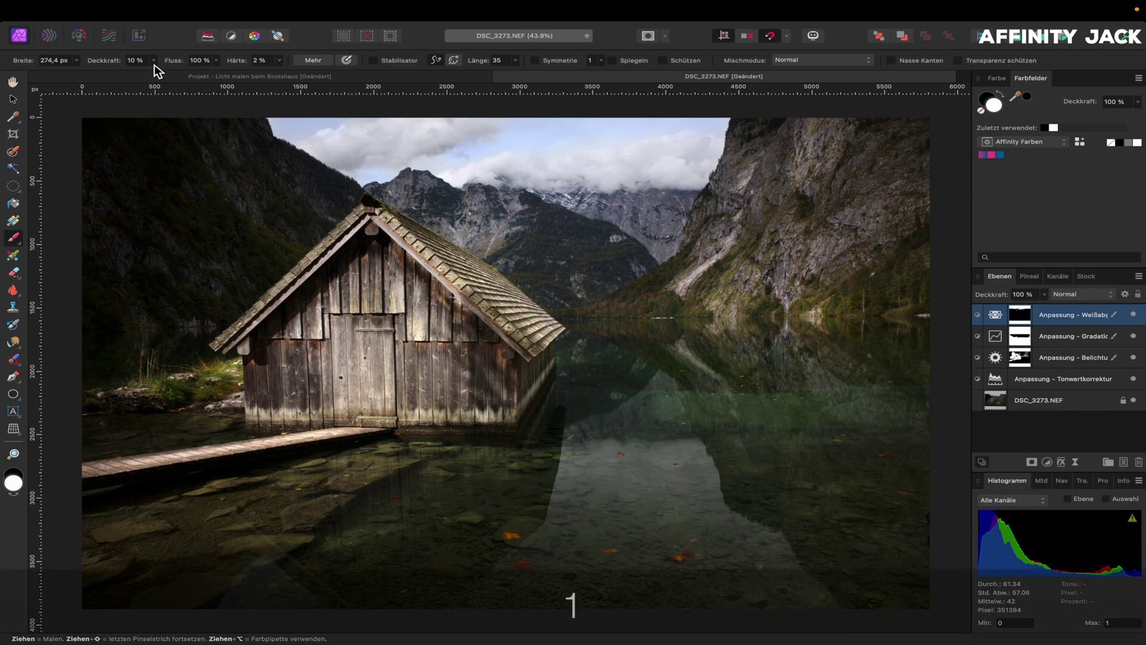
{"action": "key", "text": "3"}
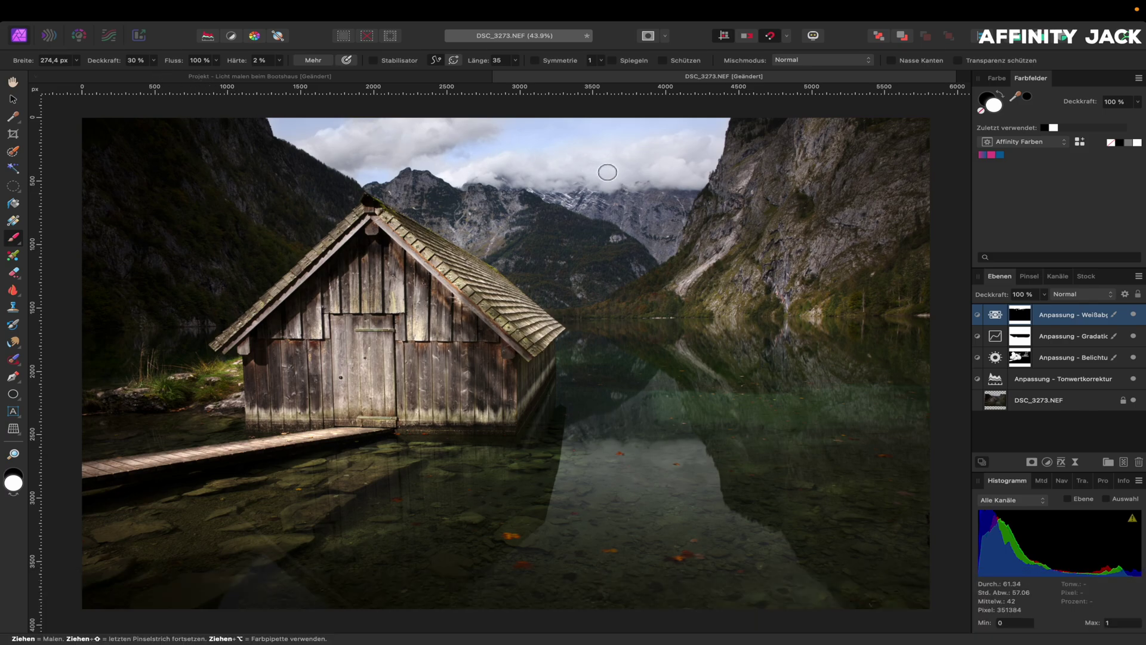
{"action": "left_click_drag", "start_coordinate": [603, 170], "coordinate": [662, 158]}
{"action": "left_click_drag", "start_coordinate": [583, 153], "coordinate": [545, 168]}
{"action": "left_click_drag", "start_coordinate": [691, 149], "coordinate": [439, 136]}
{"action": "left_click_drag", "start_coordinate": [402, 156], "coordinate": [368, 157]}
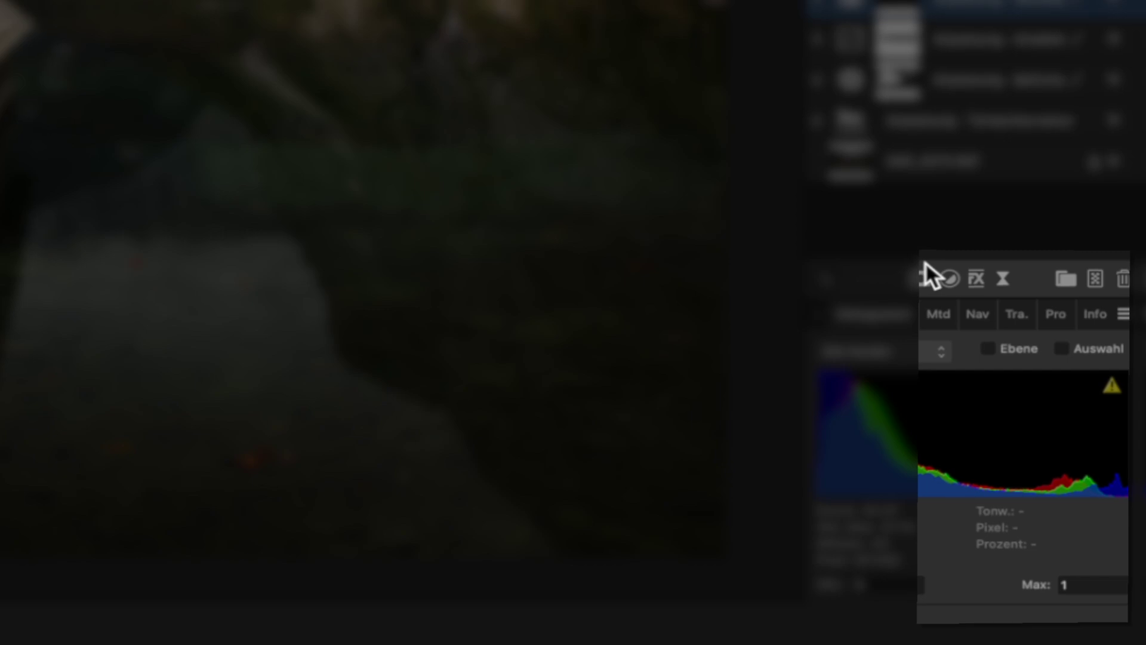
- Add an HSL adjustment targeting the blue range, with the hue sampled from the sky
{"action": "left_click", "coordinate": [954, 278]}
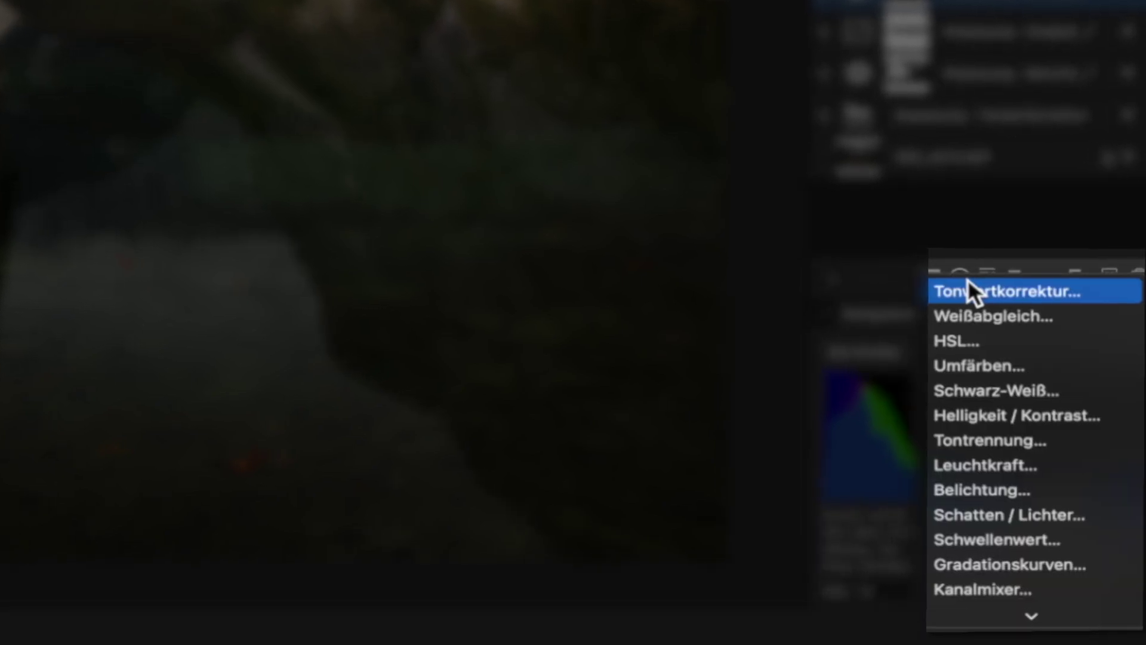
{"action": "left_click", "coordinate": [975, 341]}
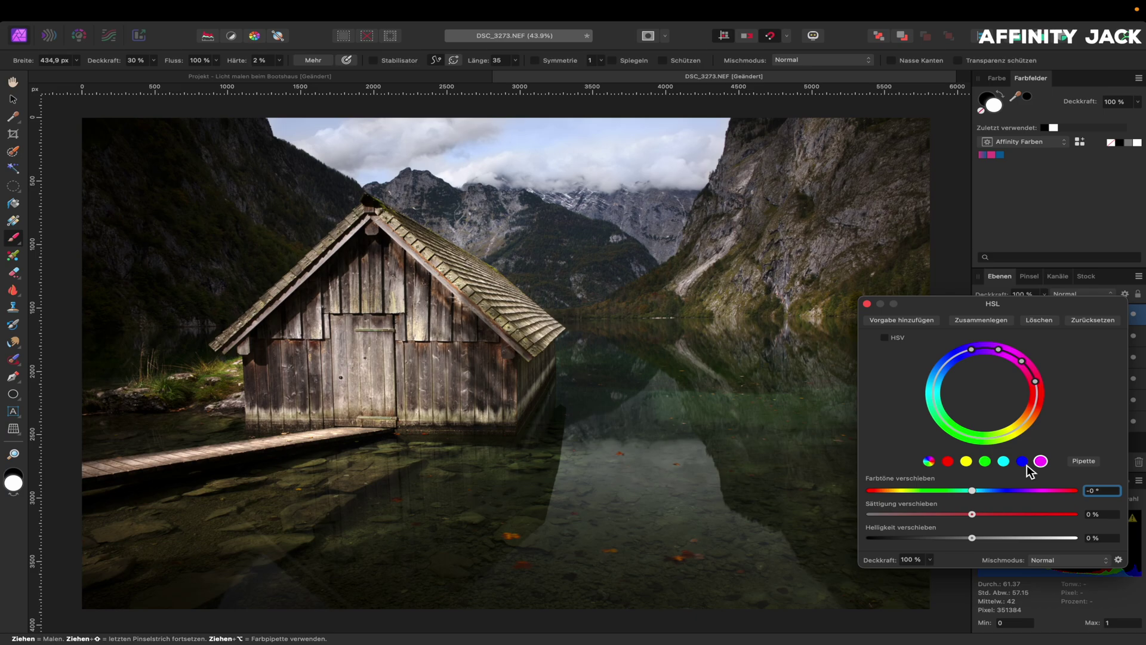
{"action": "left_click", "coordinate": [1022, 463]}
{"action": "left_click", "coordinate": [1083, 463]}
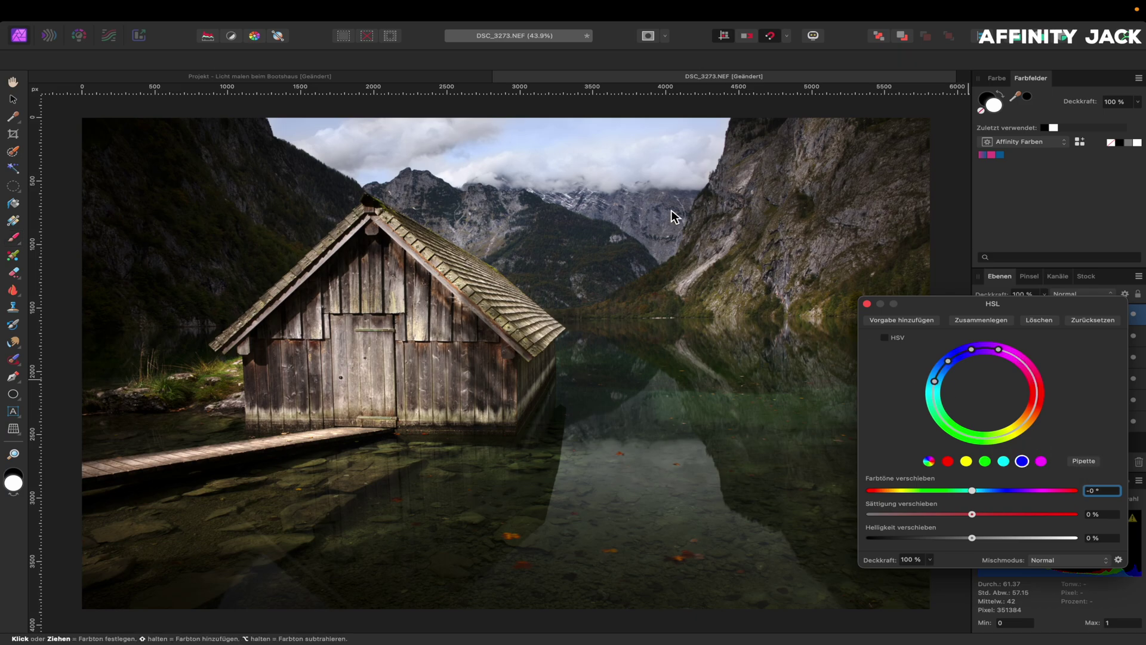
{"action": "left_click", "coordinate": [605, 127]}
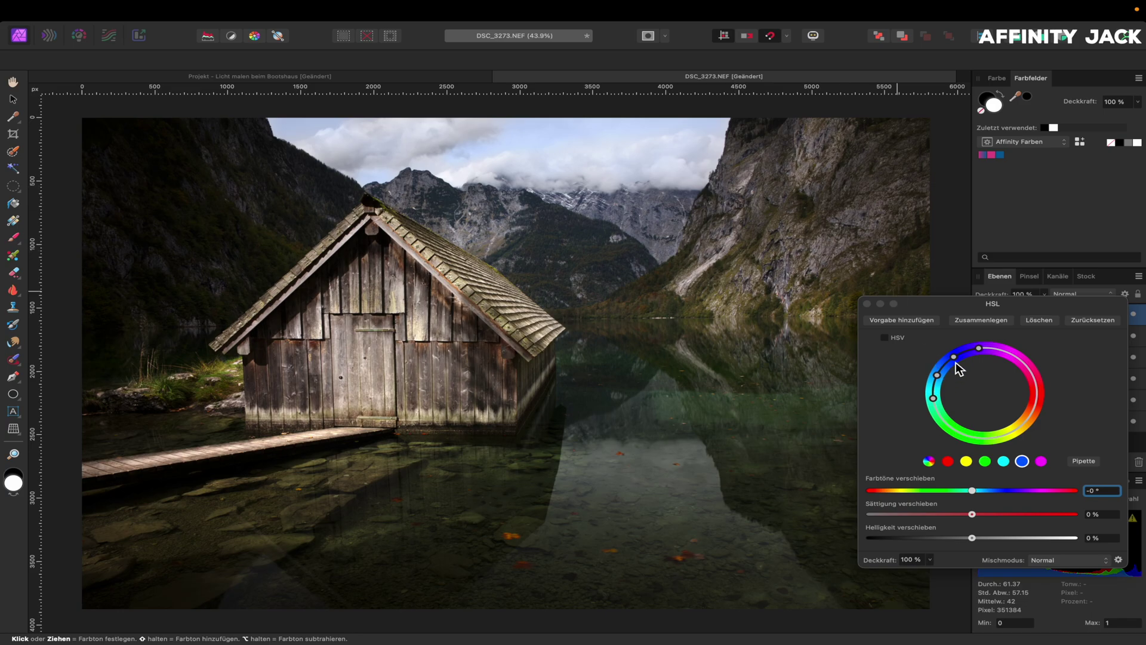
- Raise the HSL saturation shift (Sättigung verschieben) to 48 % and close its settings
{"action": "mouse_move", "coordinate": [972, 514]}
{"action": "left_mouse_down"}
{"action": "mouse_move", "coordinate": [1059, 513]}
{"action": "mouse_move", "coordinate": [998, 514]}
{"action": "left_mouse_up"}
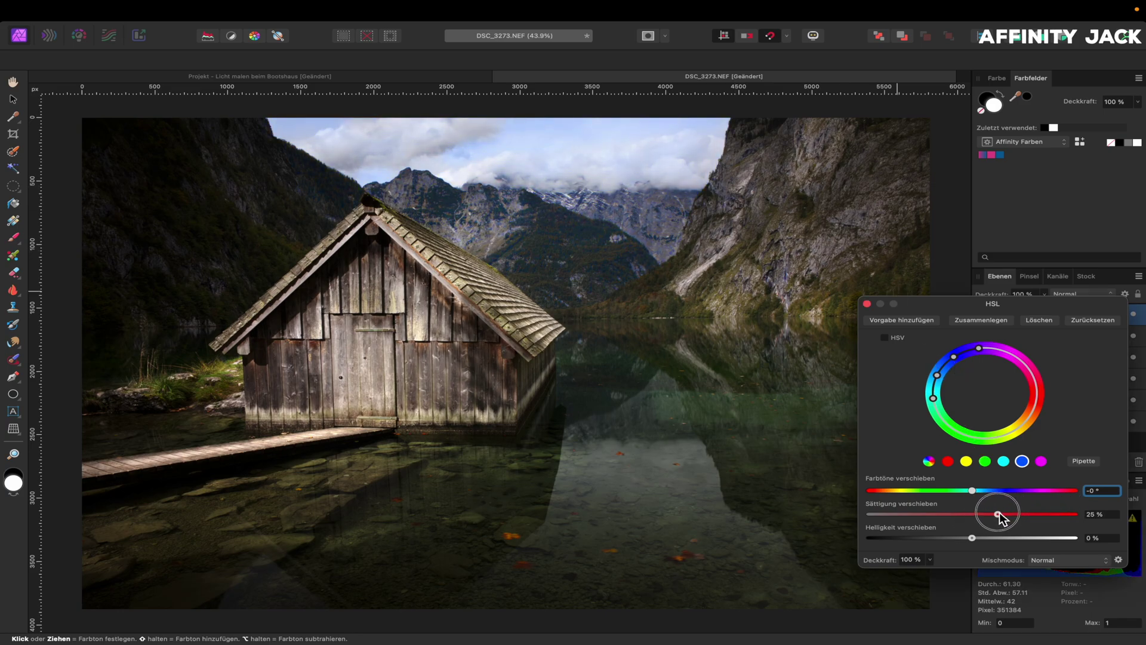
{"action": "left_click_drag", "start_coordinate": [998, 515], "coordinate": [1021, 514]}
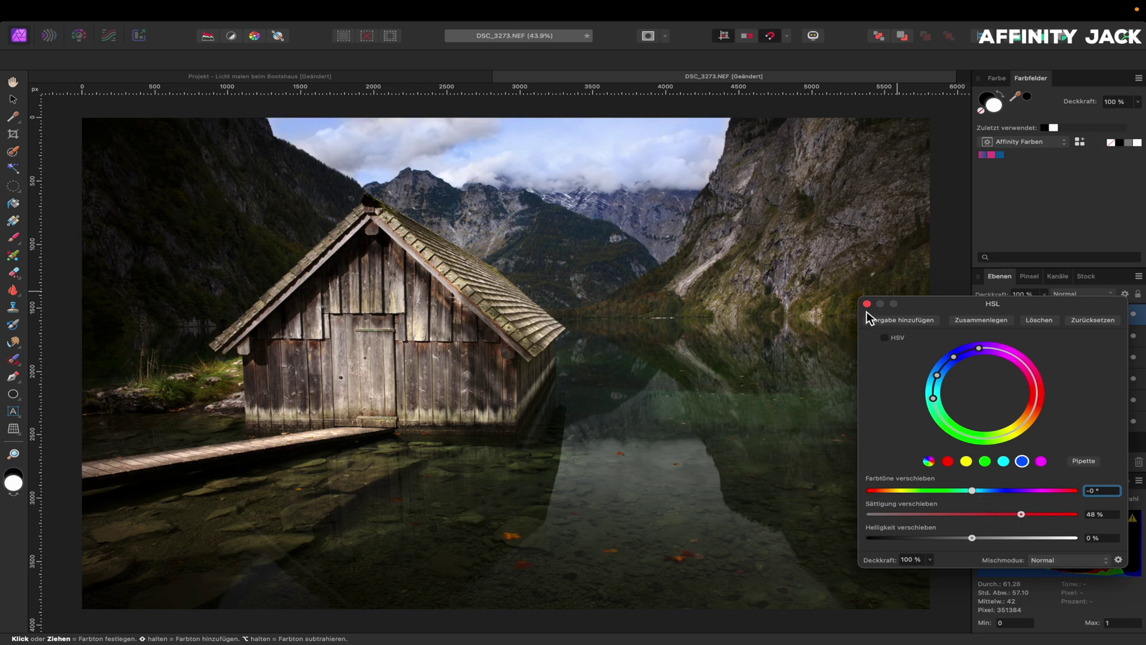
{"action": "left_click", "coordinate": [867, 304]}
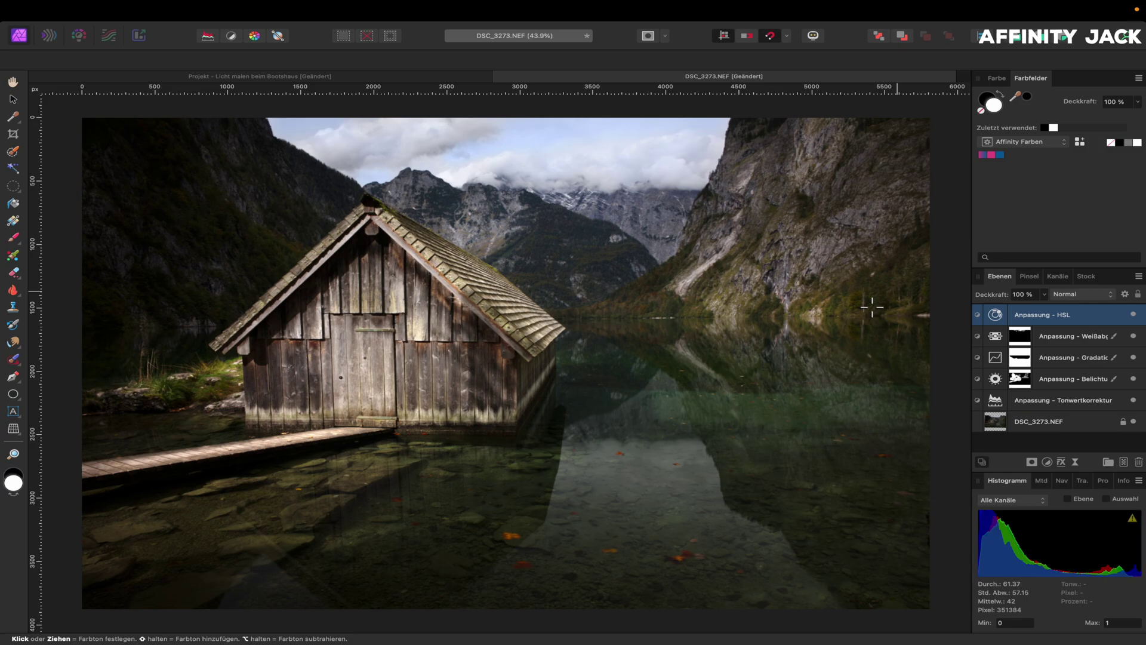
- Invert the HSL mask and set up a 542 px brush at 100 % opacity
{"action": "key", "text": "super+i"}
{"action": "key", "text": "b"}
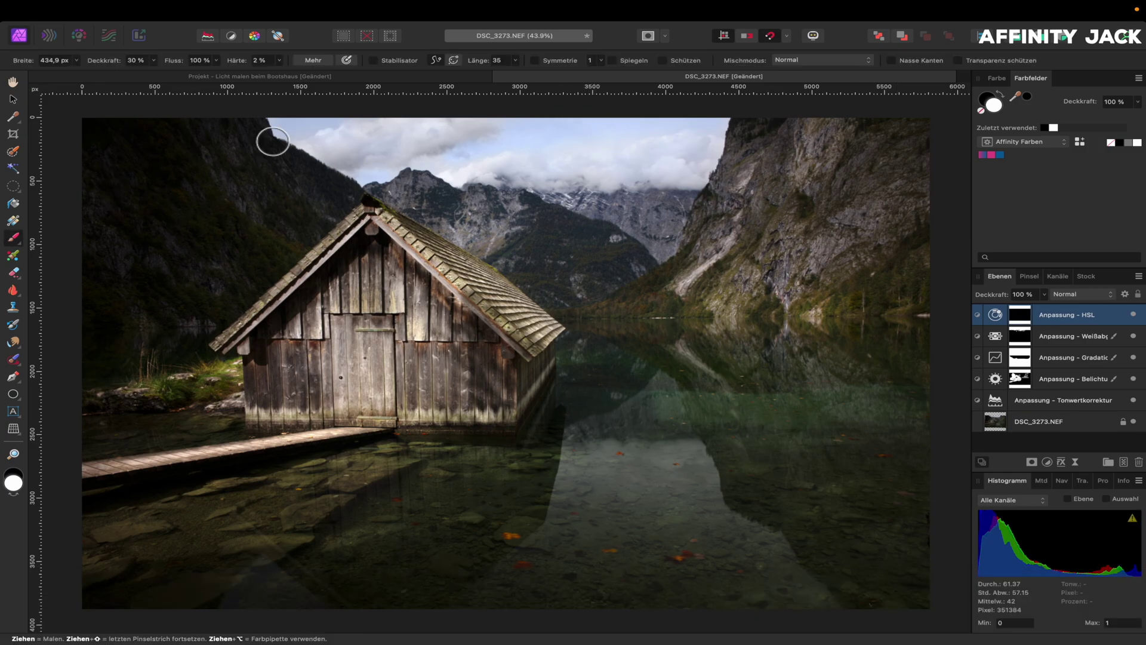
{"action": "key", "text": "bracketright"}
{"action": "key", "text": "0"}
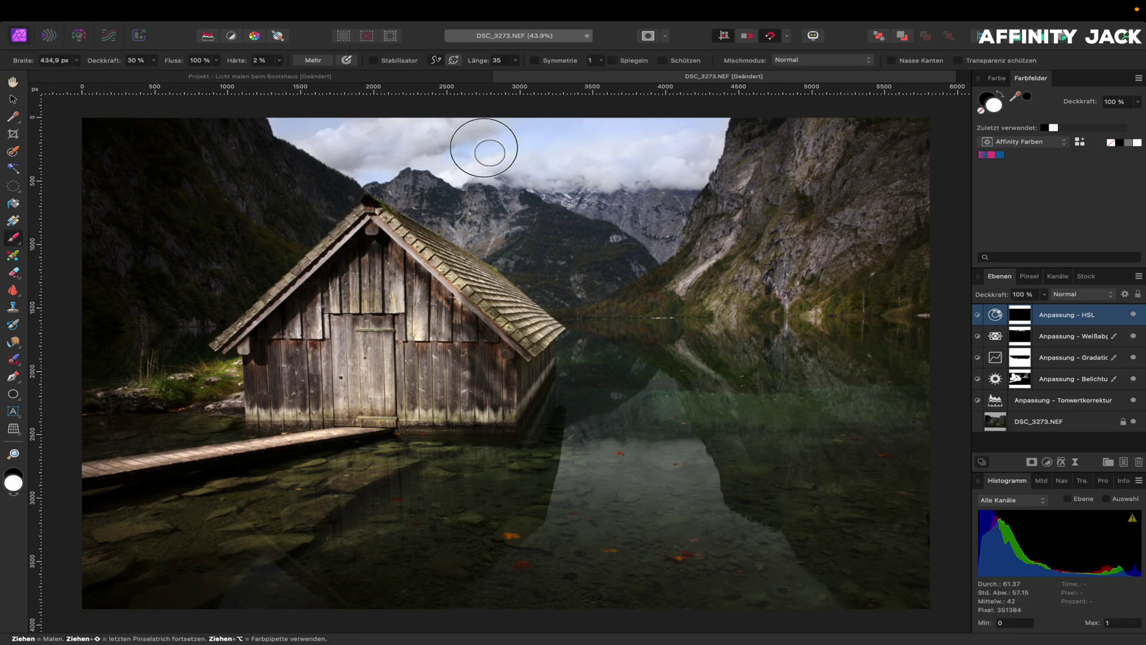
- Group the HSL and White Balance adjustments and name the group 'Himmel'
{"action": "left_click", "coordinate": [1058, 334], "text": "shift"}
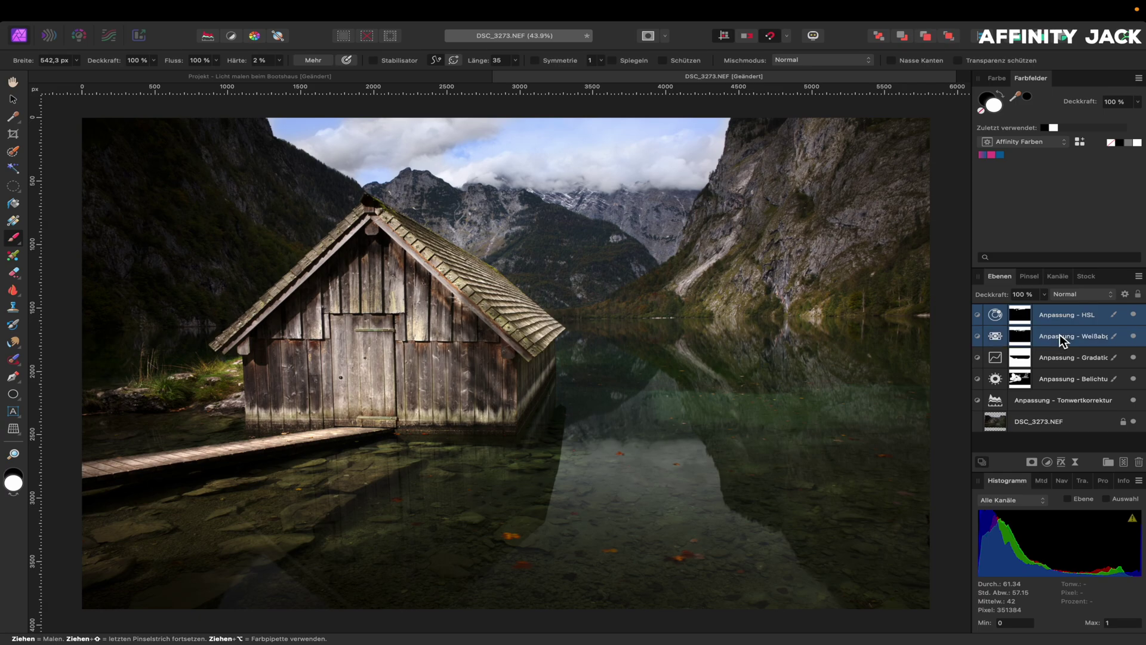
{"action": "key", "text": "super+g"}
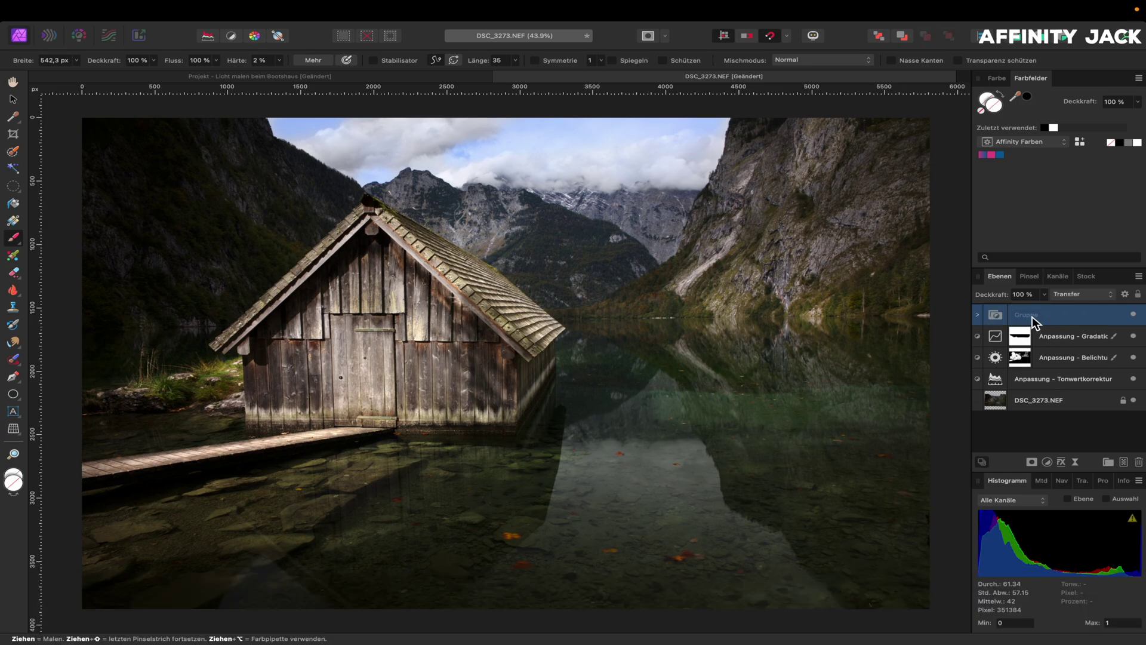
{"action": "double_click", "coordinate": [1032, 315]}
{"action": "type", "text": "Himmel"}
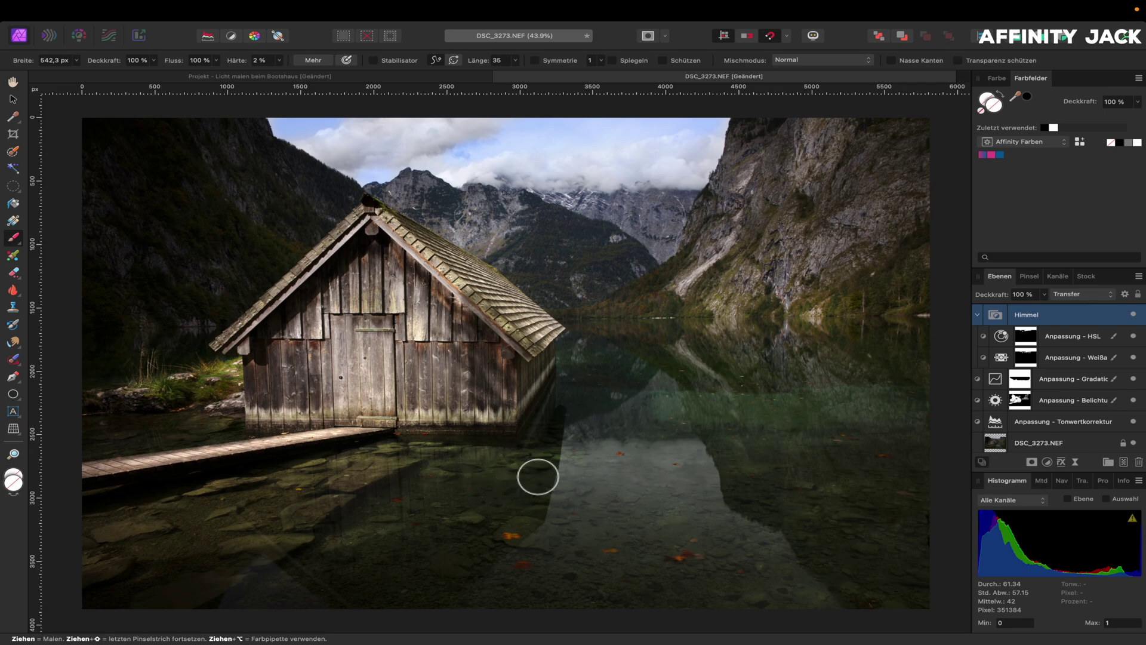
{"action": "scroll", "coordinate": [1033, 421], "scroll_direction": "down", "scroll_amount": 1}
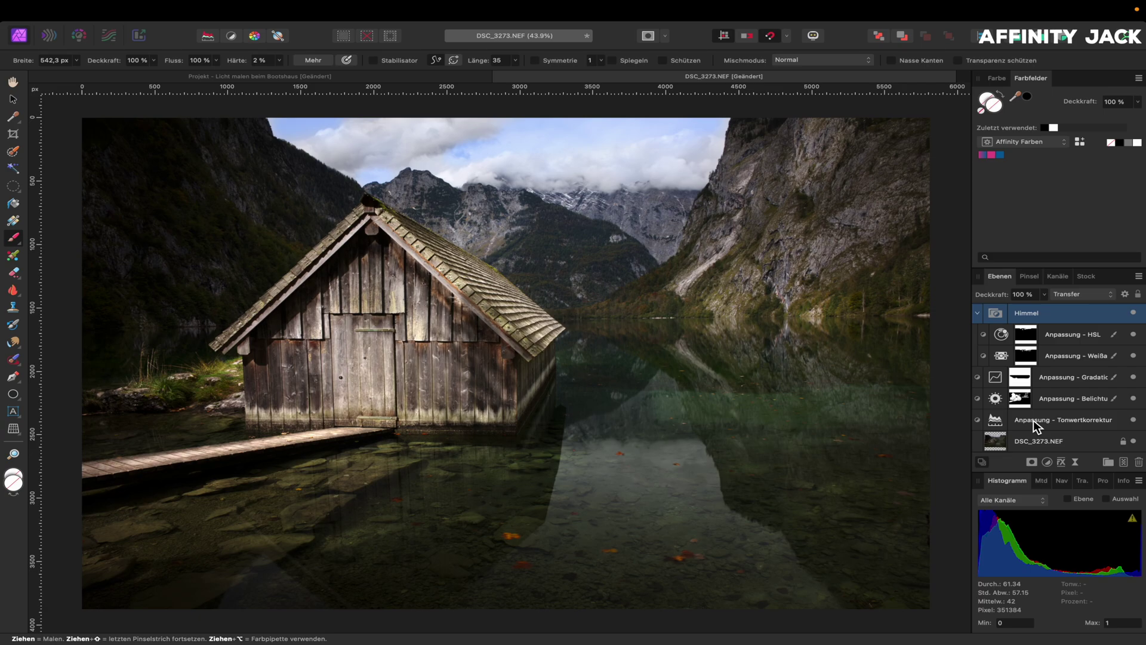
- Add a Klarheit live filter to the DSC_3273.NEF boathouse photo layer
{"action": "left_click", "coordinate": [1049, 442]}
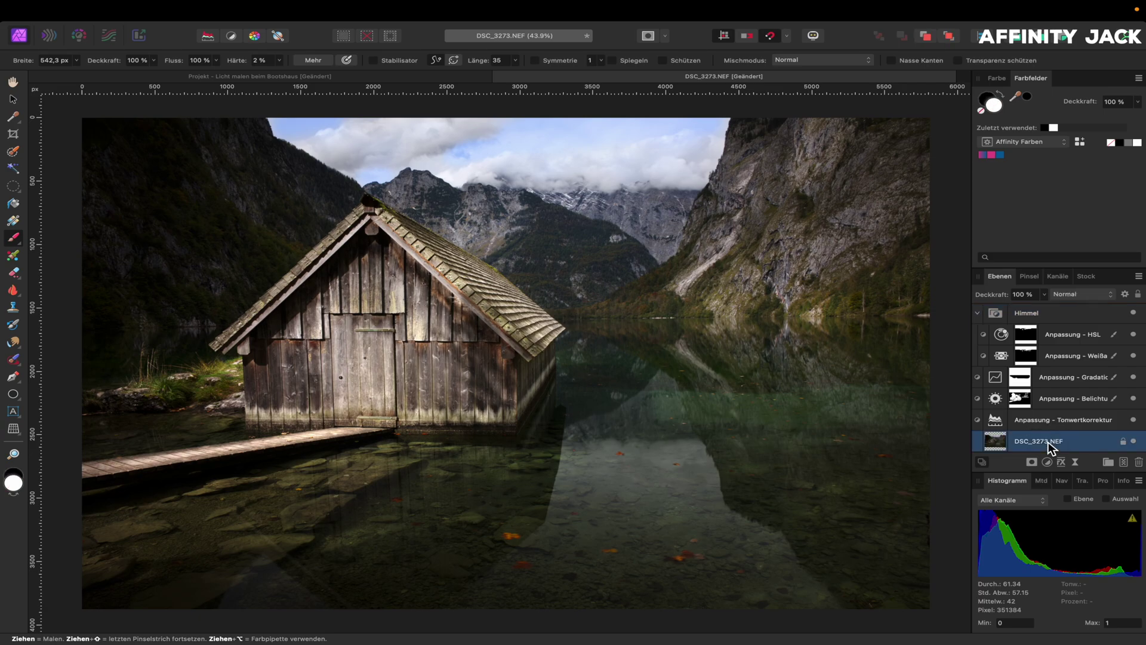
{"action": "left_click", "coordinate": [1076, 462]}
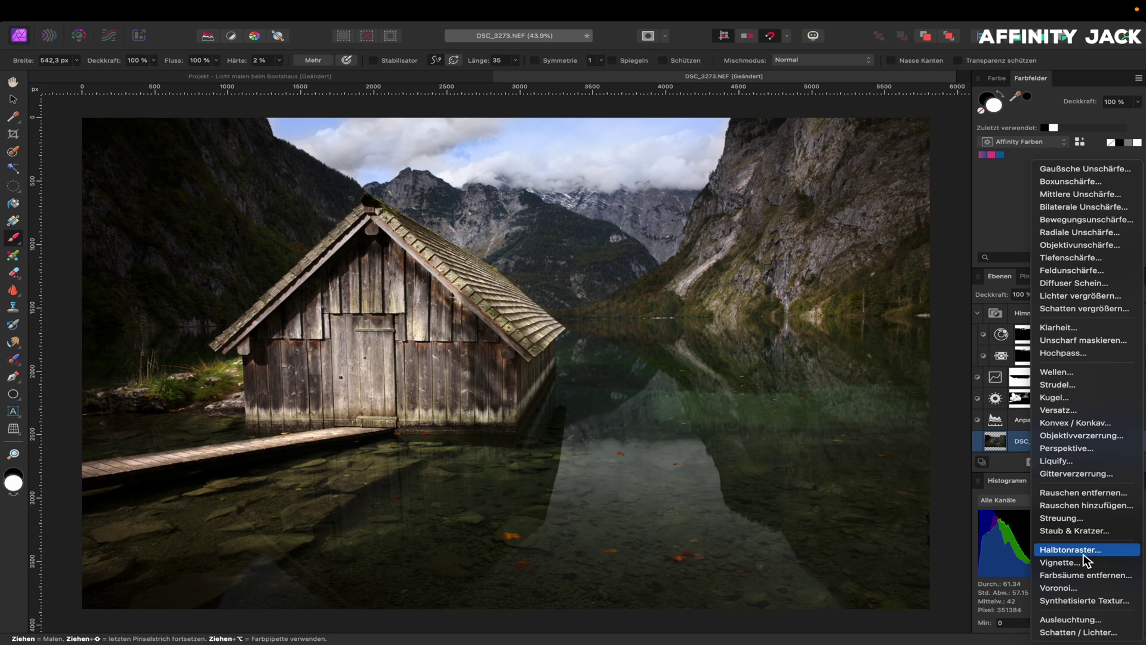
{"action": "left_click", "coordinate": [1083, 329]}
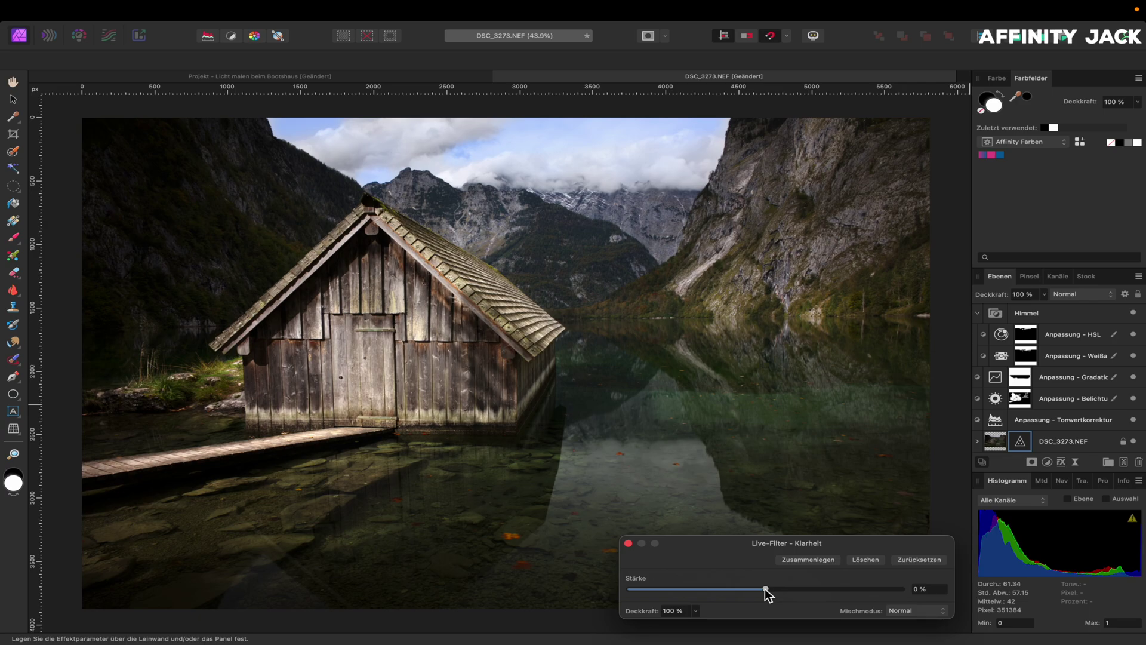
- Set the Klarheit filter strength (Stärke) to 75 % and close the filter panel
{"action": "left_click_drag", "start_coordinate": [765, 589], "coordinate": [822, 589]}
{"action": "mouse_move", "coordinate": [821, 589]}
{"action": "left_mouse_down"}
{"action": "mouse_move", "coordinate": [773, 589]}
{"action": "mouse_move", "coordinate": [883, 591]}
{"action": "mouse_move", "coordinate": [778, 588]}
{"action": "left_mouse_up"}
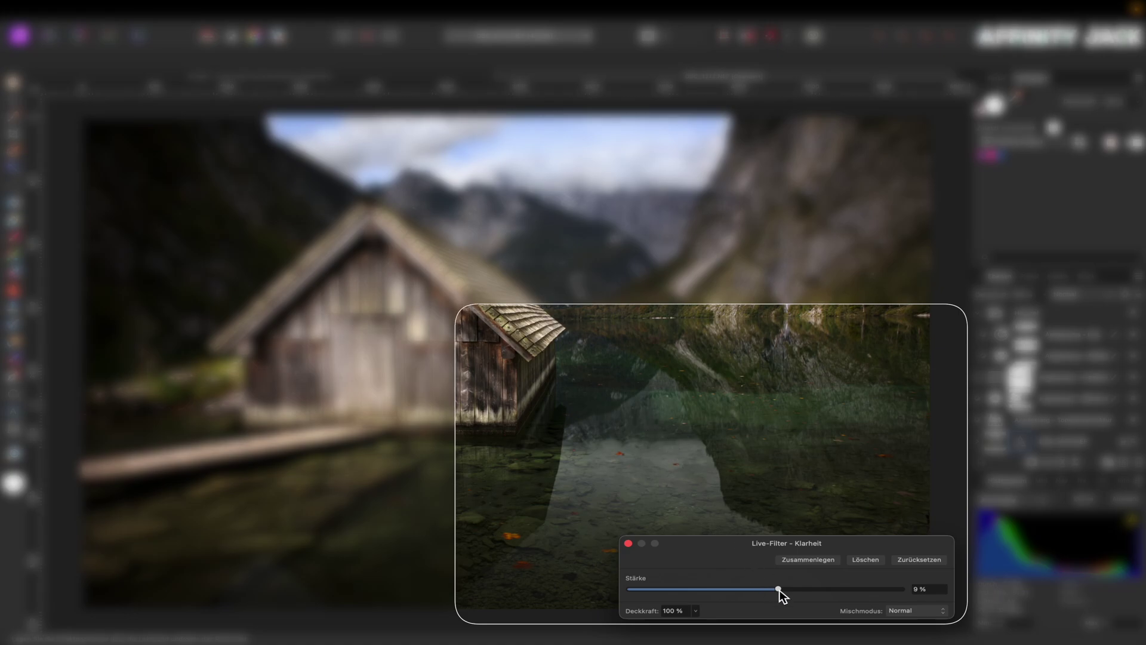
{"action": "mouse_move", "coordinate": [779, 589]}
{"action": "left_mouse_down"}
{"action": "mouse_move", "coordinate": [861, 589]}
{"action": "mouse_move", "coordinate": [797, 590]}
{"action": "left_mouse_up"}
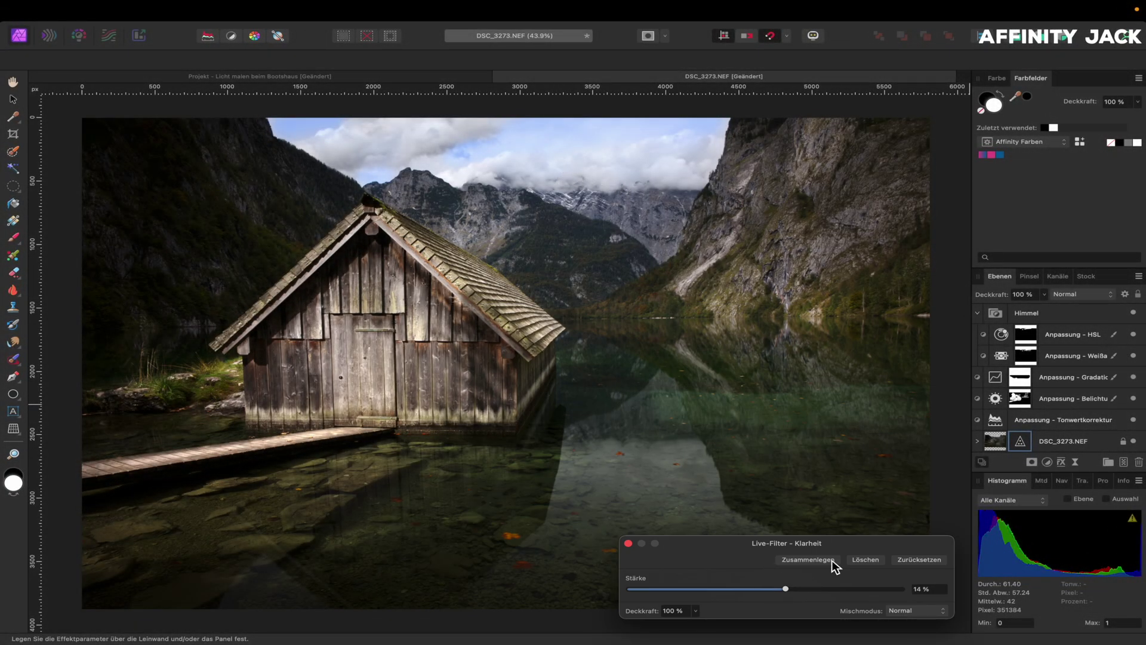
{"action": "mouse_move", "coordinate": [785, 589]}
{"action": "left_mouse_down"}
{"action": "mouse_move", "coordinate": [883, 591]}
{"action": "mouse_move", "coordinate": [759, 591]}
{"action": "left_mouse_up"}
{"action": "scroll", "coordinate": [419, 374], "scroll_direction": "up", "scroll_amount": 5}
{"action": "scroll", "coordinate": [417, 374], "scroll_direction": "up", "scroll_amount": 2}
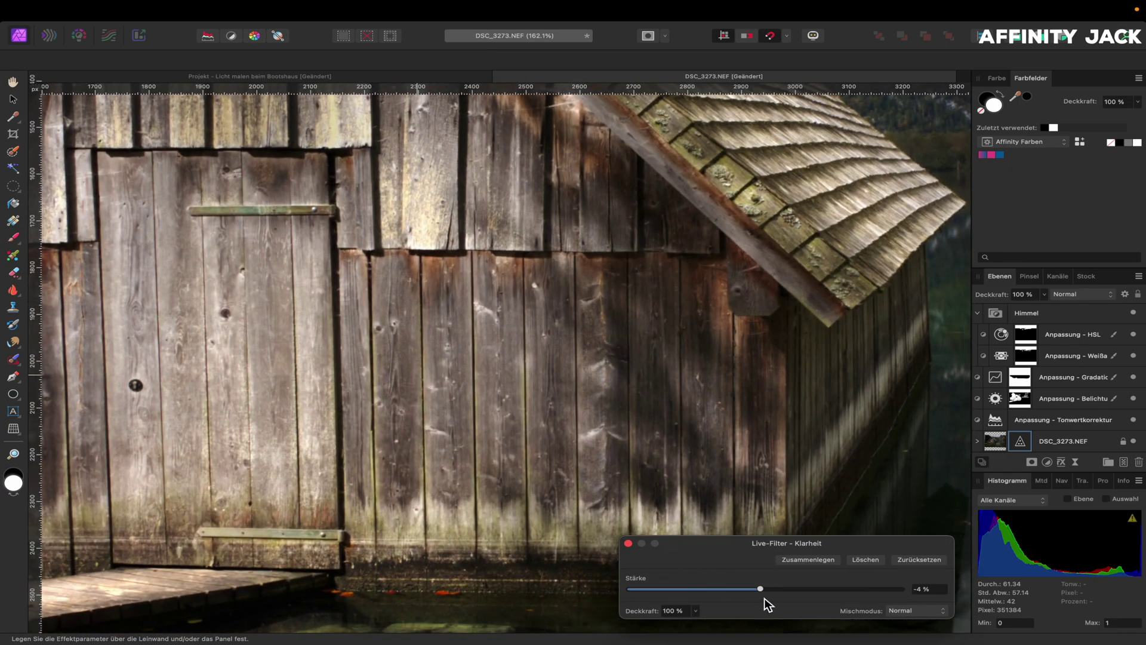
{"action": "mouse_move", "coordinate": [762, 589]}
{"action": "left_mouse_down"}
{"action": "mouse_move", "coordinate": [930, 589]}
{"action": "mouse_move", "coordinate": [755, 591]}
{"action": "mouse_move", "coordinate": [865, 595]}
{"action": "mouse_move", "coordinate": [764, 585]}
{"action": "mouse_move", "coordinate": [834, 587]}
{"action": "mouse_move", "coordinate": [794, 586]}
{"action": "left_mouse_up"}
{"action": "key", "text": "super+0"}
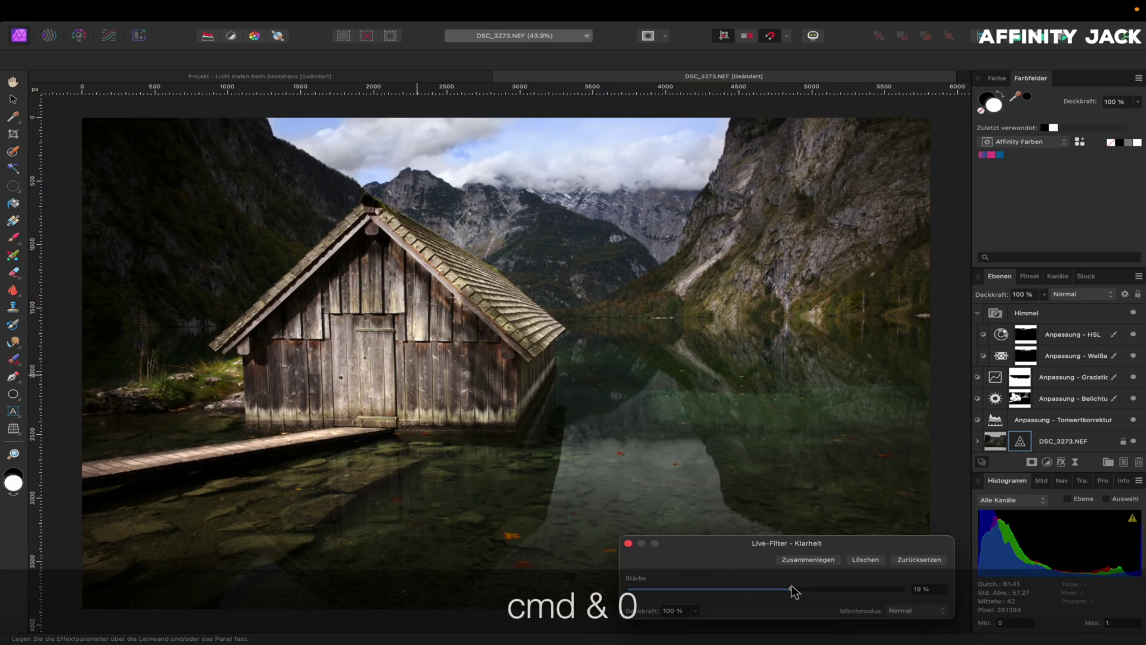
{"action": "left_click_drag", "start_coordinate": [793, 588], "coordinate": [868, 589]}
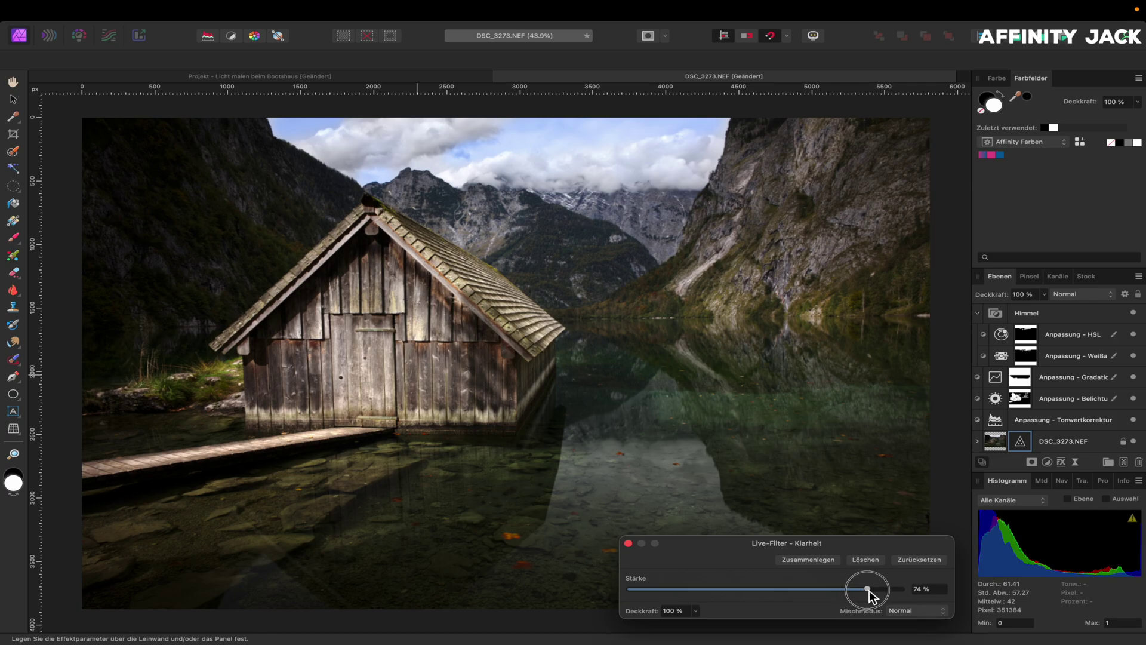
{"action": "left_click", "coordinate": [630, 543]}
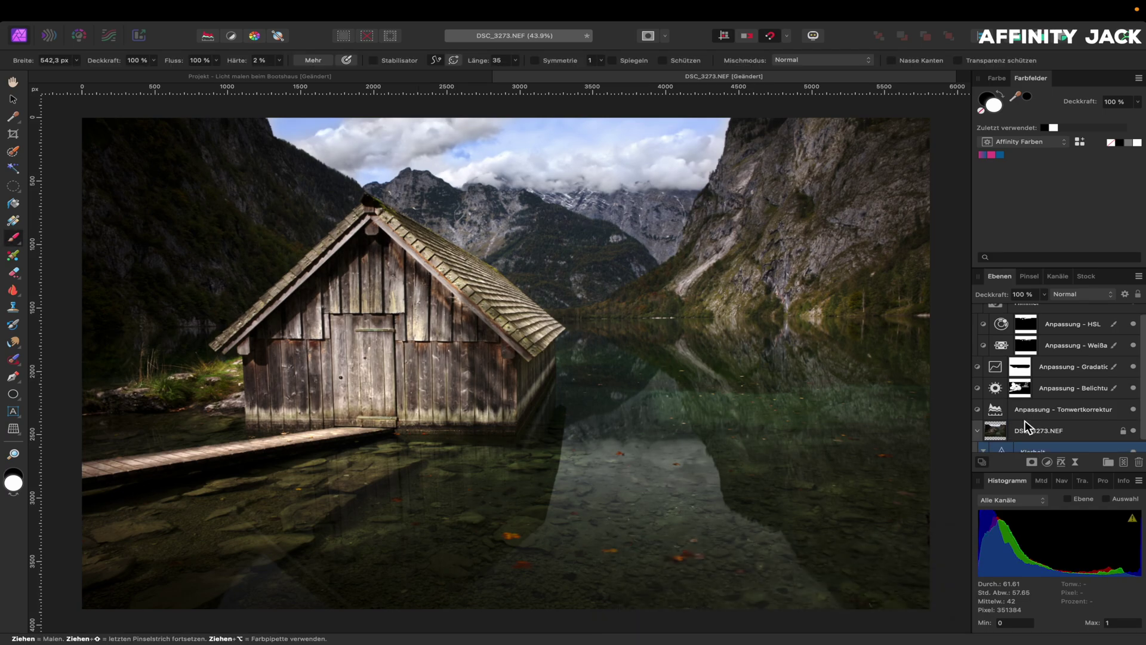
{"action": "left_click", "coordinate": [1134, 442]}
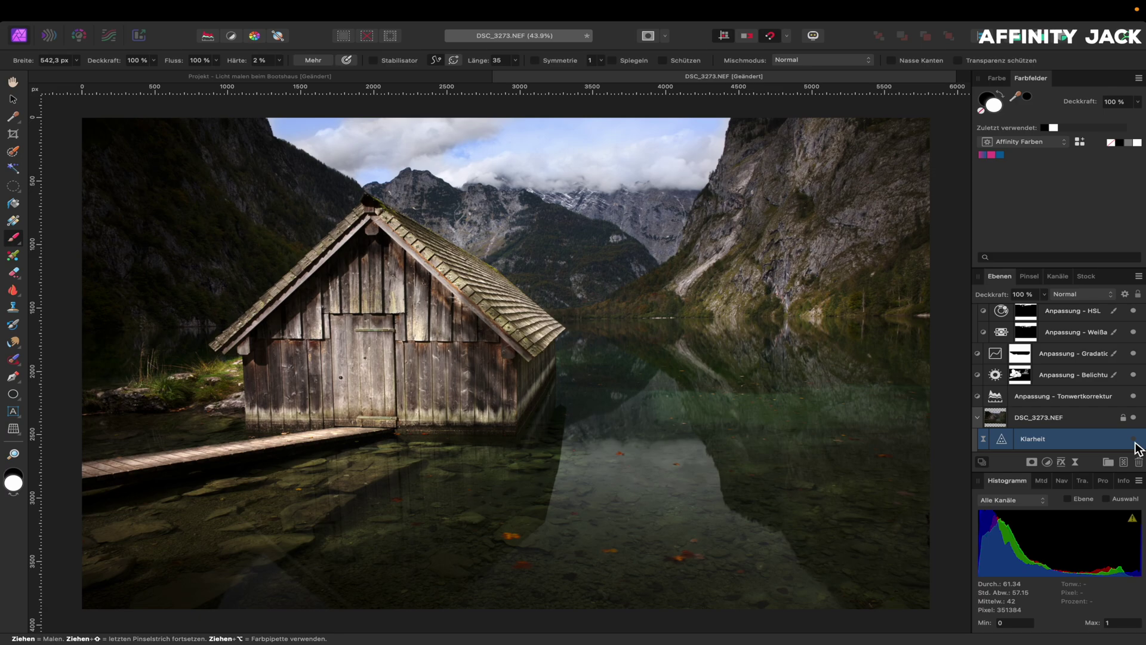
{"action": "left_click", "coordinate": [1134, 440]}
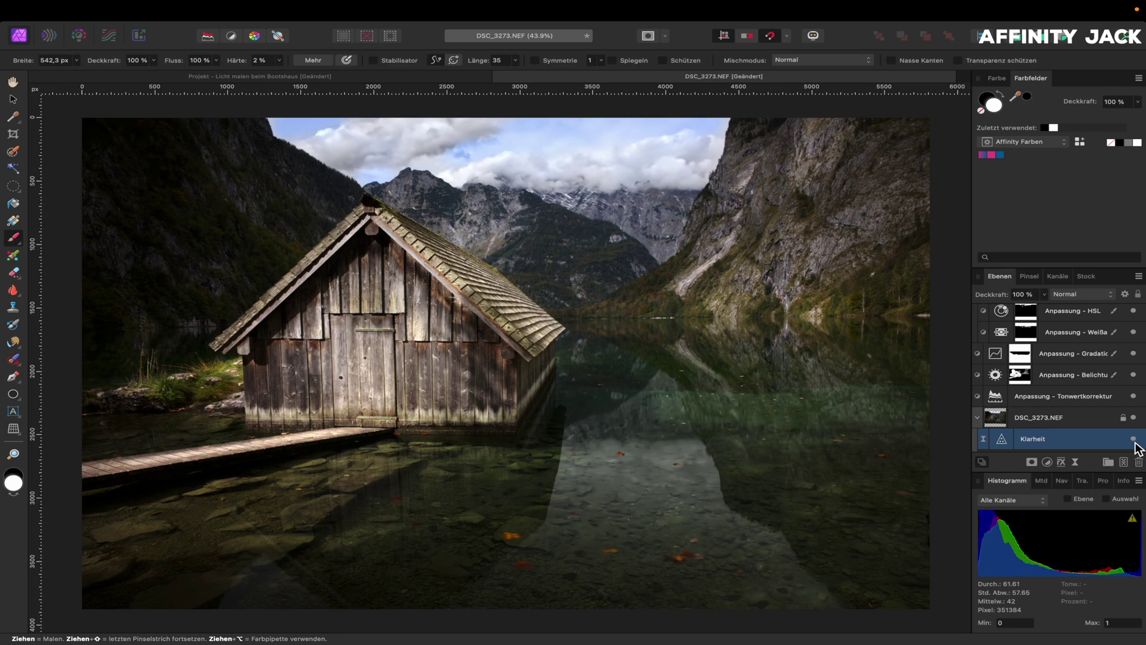
{"action": "left_click", "coordinate": [1095, 418], "text": "alt"}
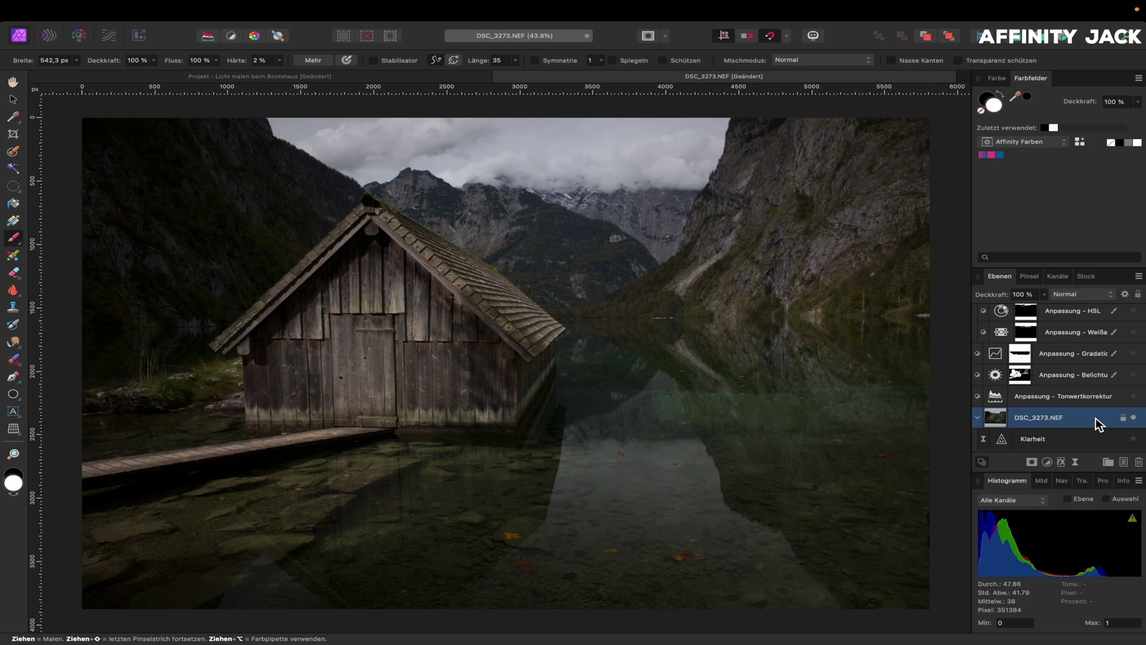
{"action": "left_click", "coordinate": [1133, 396]}
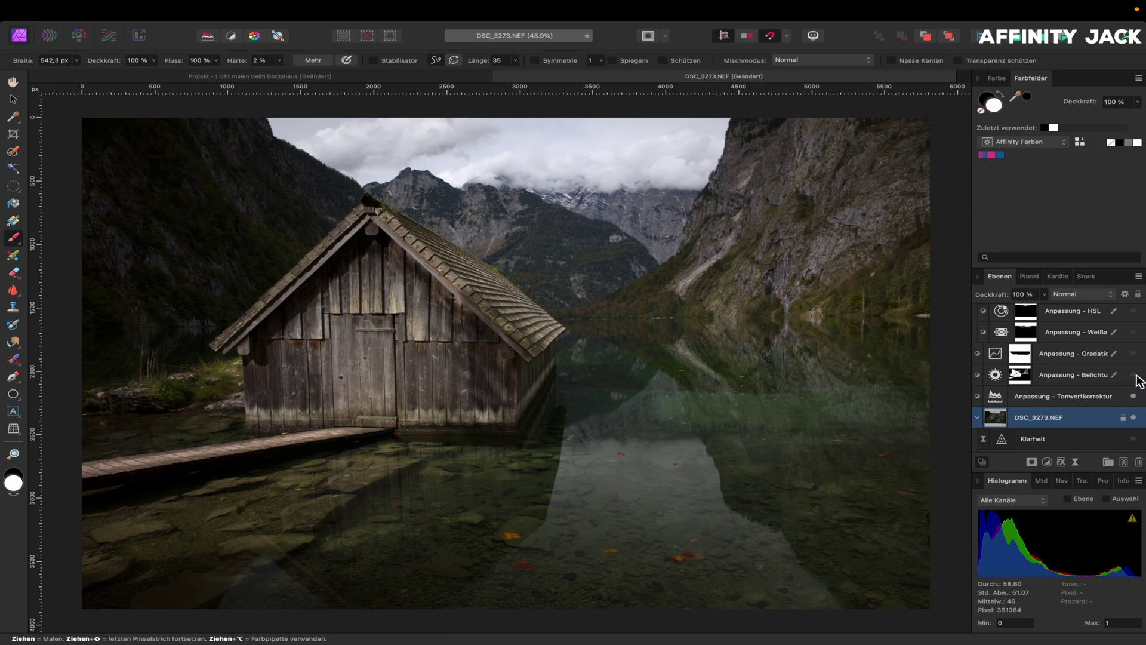
{"action": "left_click", "coordinate": [1134, 375]}
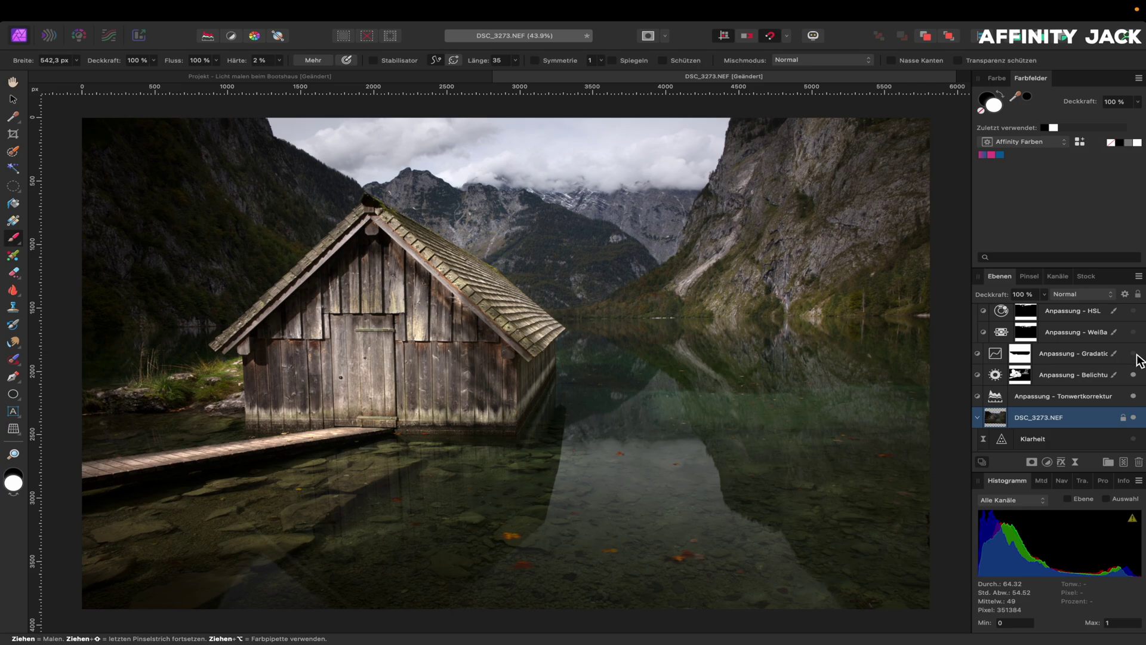
{"action": "left_click", "coordinate": [1134, 354]}
{"action": "scroll", "coordinate": [1137, 360], "scroll_direction": "up", "scroll_amount": 1}
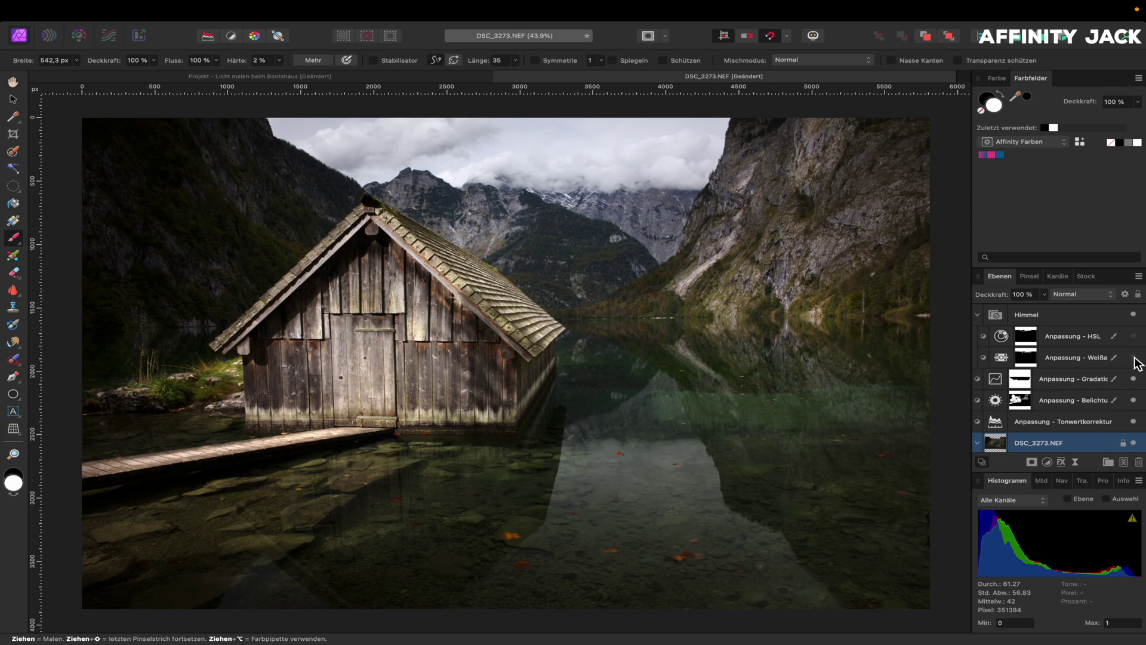
{"action": "left_click", "coordinate": [1134, 357]}
{"action": "left_click", "coordinate": [1133, 336]}
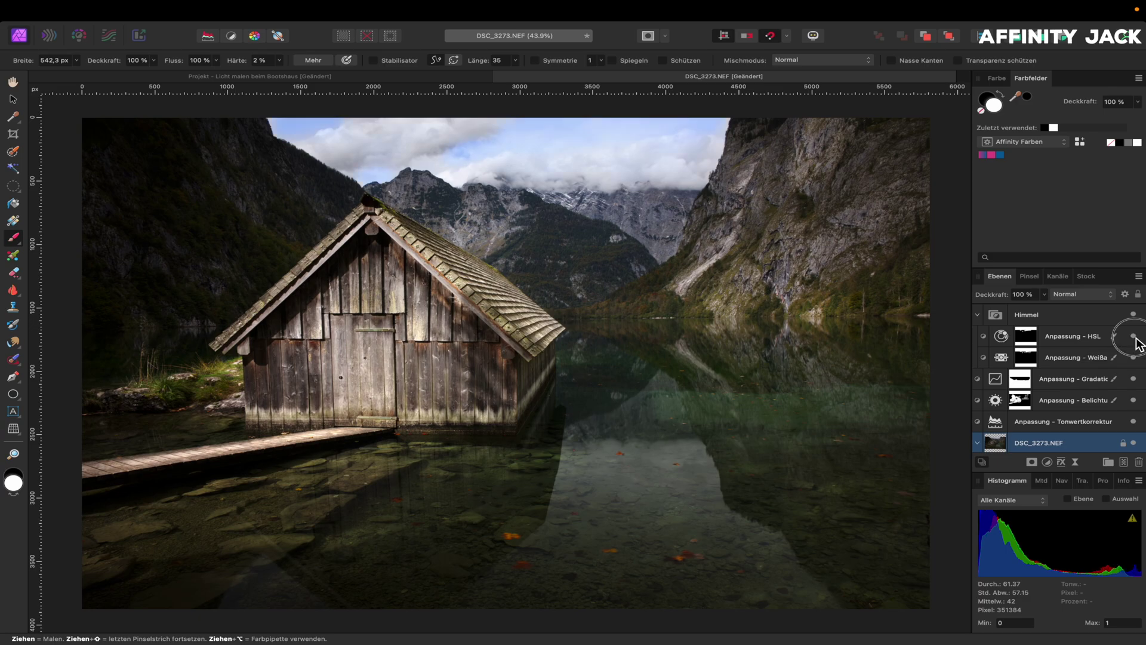
{"action": "scroll", "coordinate": [1111, 368], "scroll_direction": "down", "scroll_amount": 1}
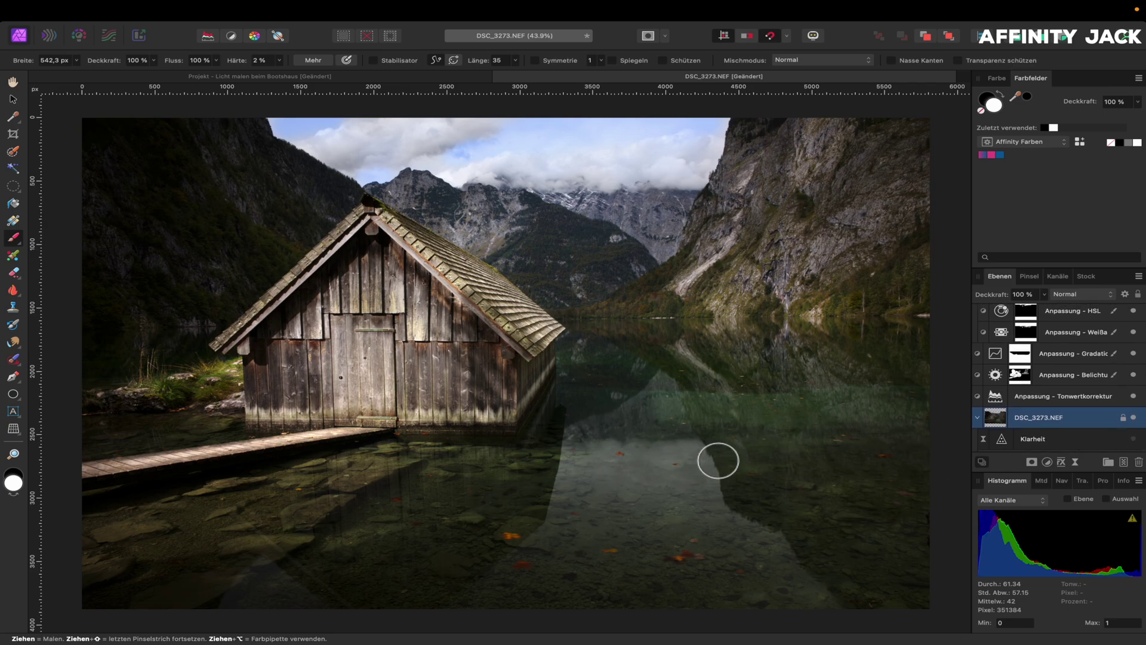
{"action": "left_click", "coordinate": [1134, 439]}
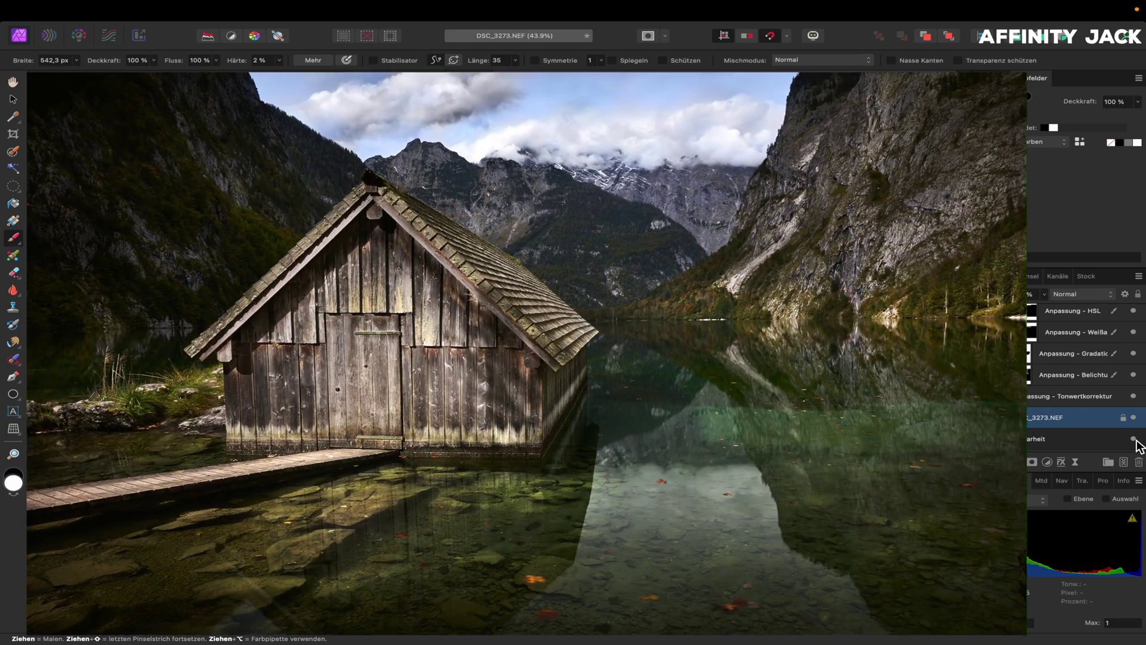